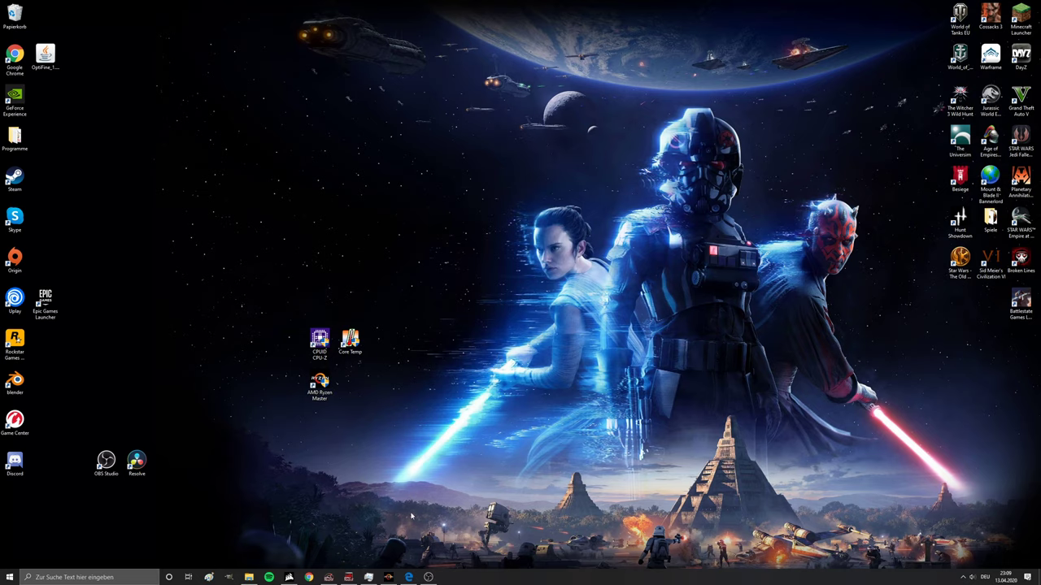
Switch to Edge and download the DeutschUebersetzungBeta-1.0.10a zip from File-Upload.net, saving it to the Desktop
left_click(410, 574)
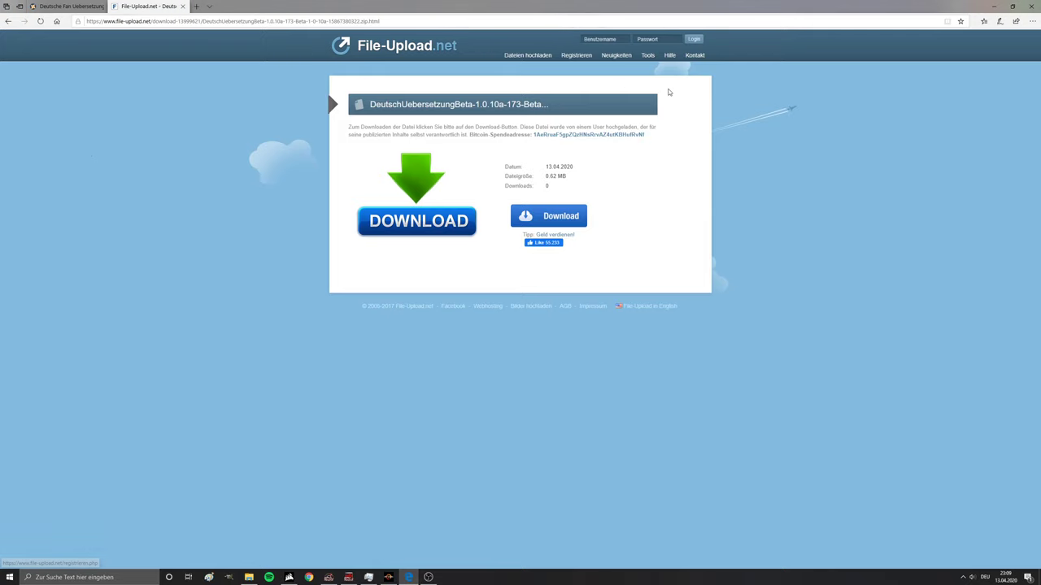
left_click(566, 223)
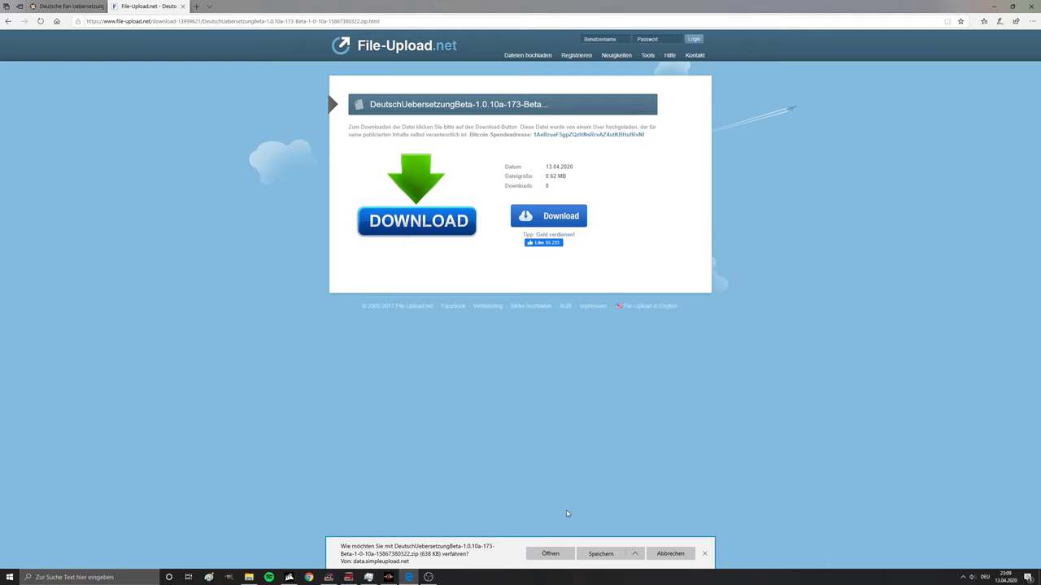
left_click(635, 553)
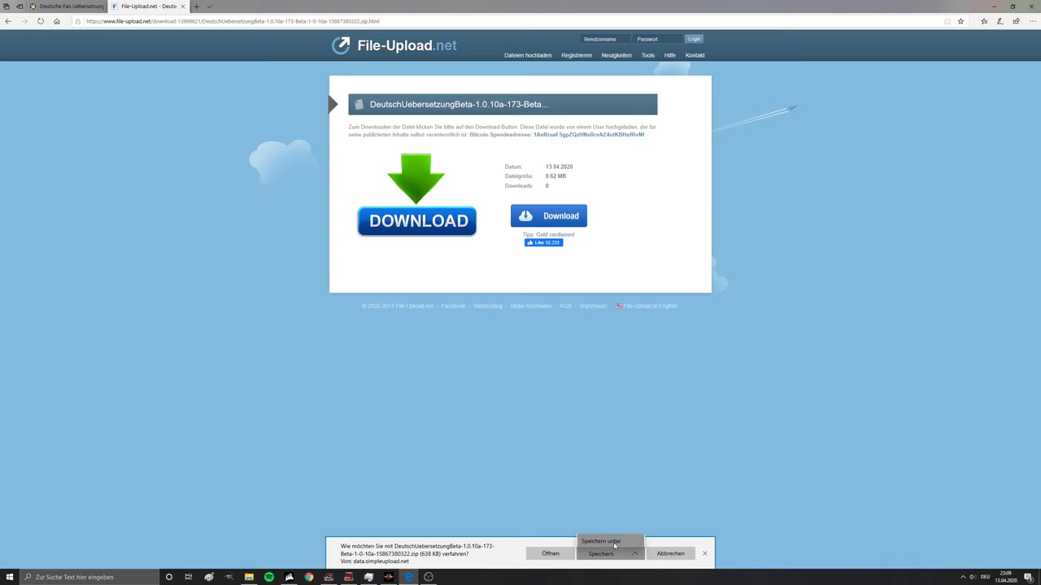
left_click(613, 545)
left_click(21, 141)
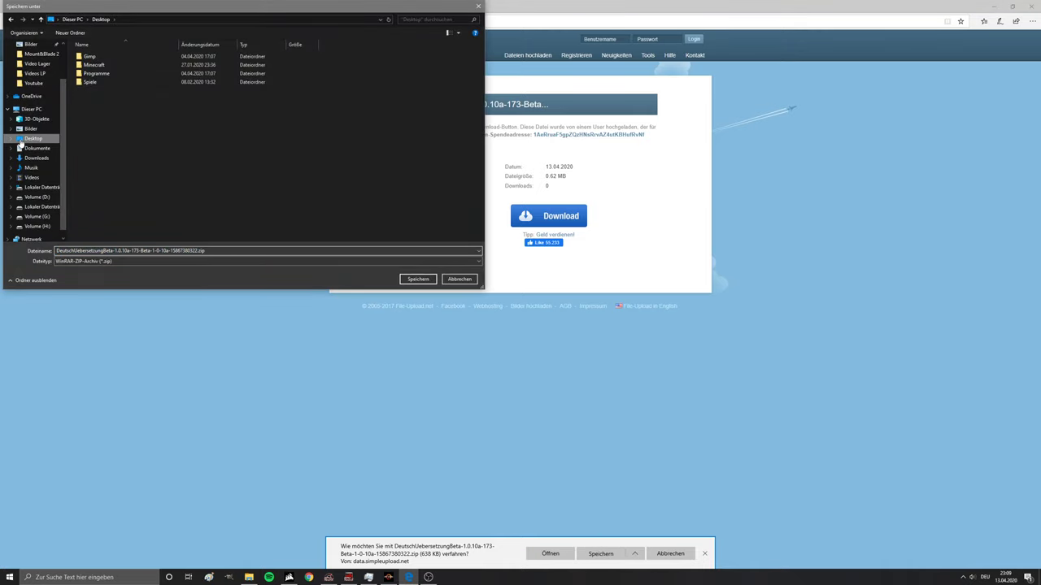
left_click(416, 280)
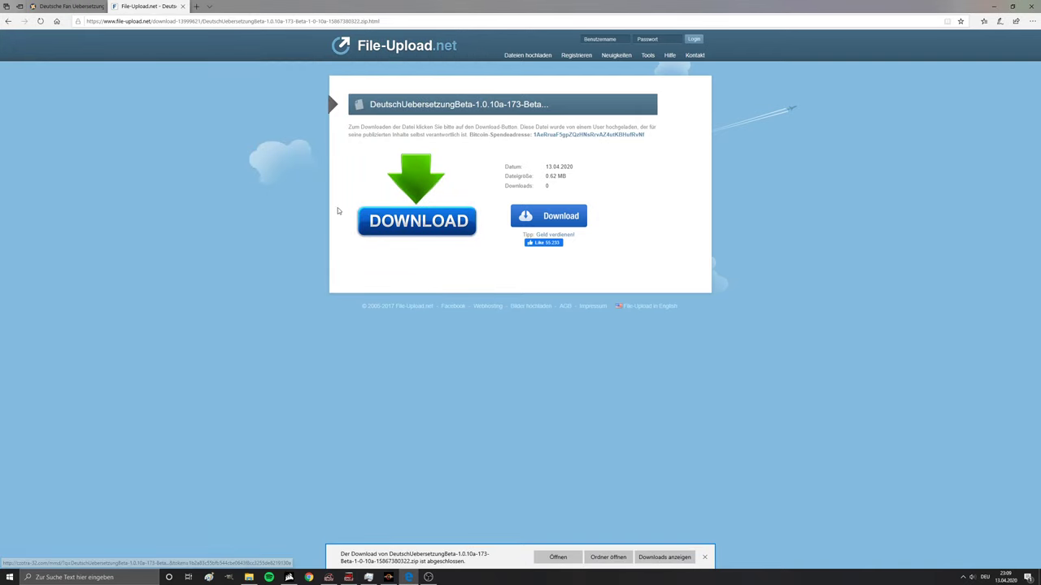
Review the main and old files of the Deutsche Fan Uebersetzung mod on Nexus Mods and minimize the browser
left_click(82, 5)
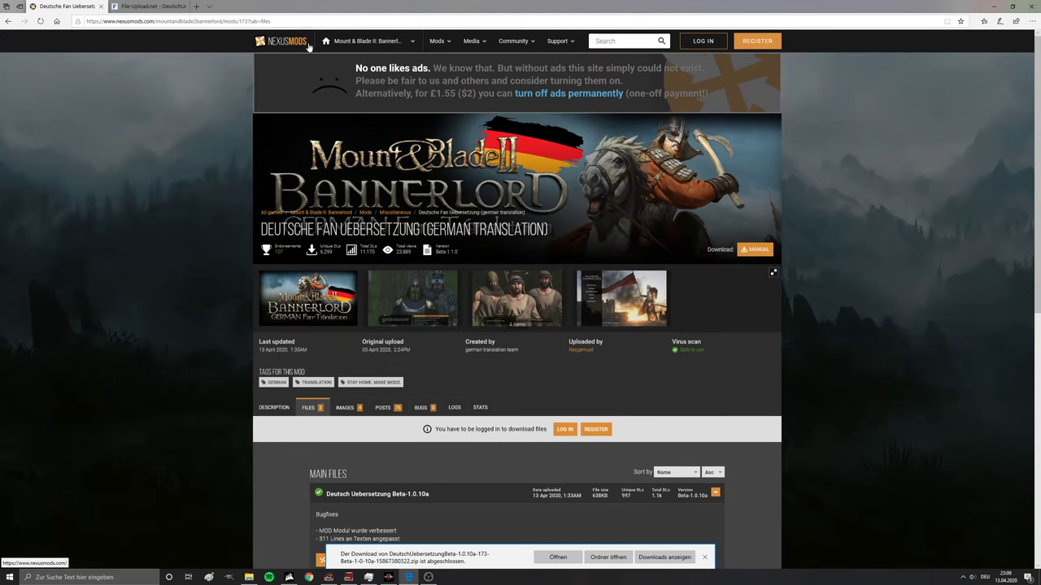
scroll(458, 355, "up", 3)
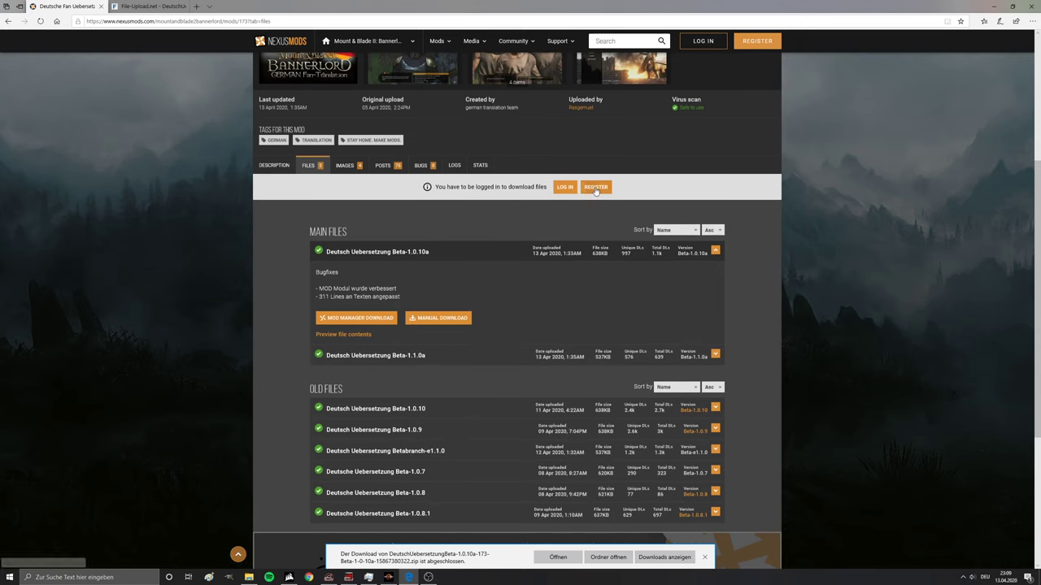
left_click(705, 558)
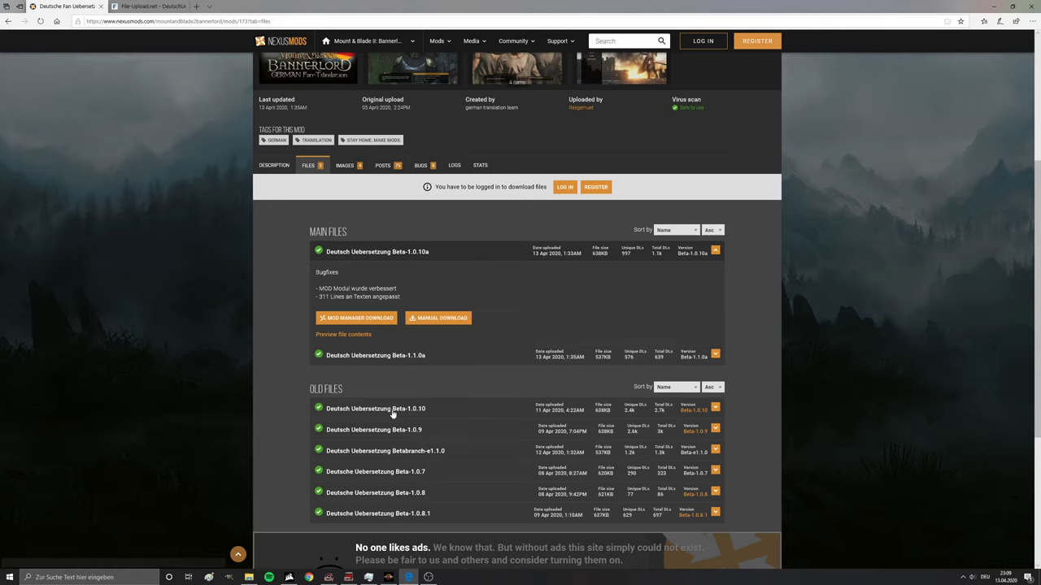
scroll(340, 383, "down", 2)
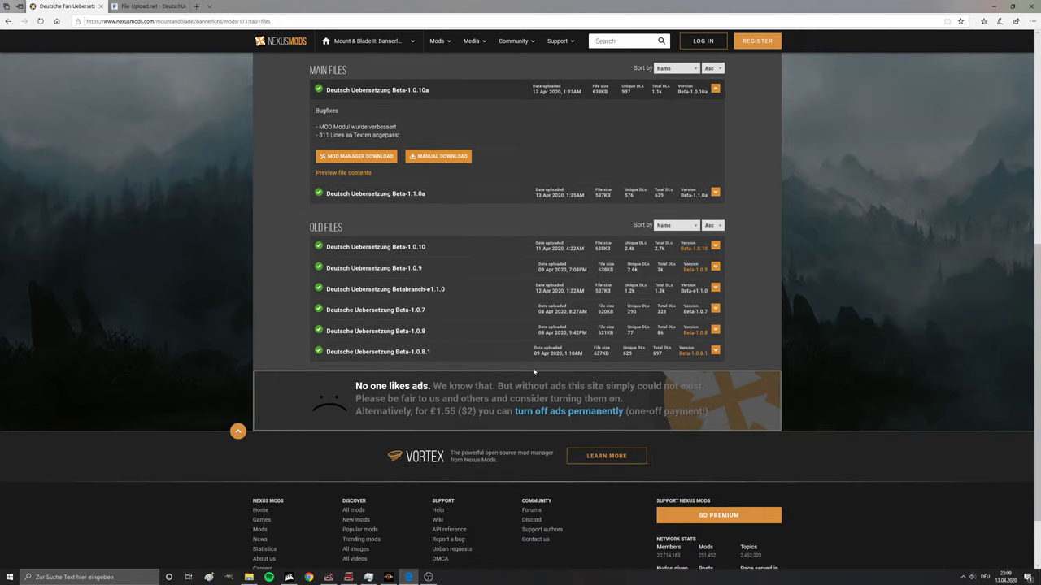
scroll(660, 367, "up", 3)
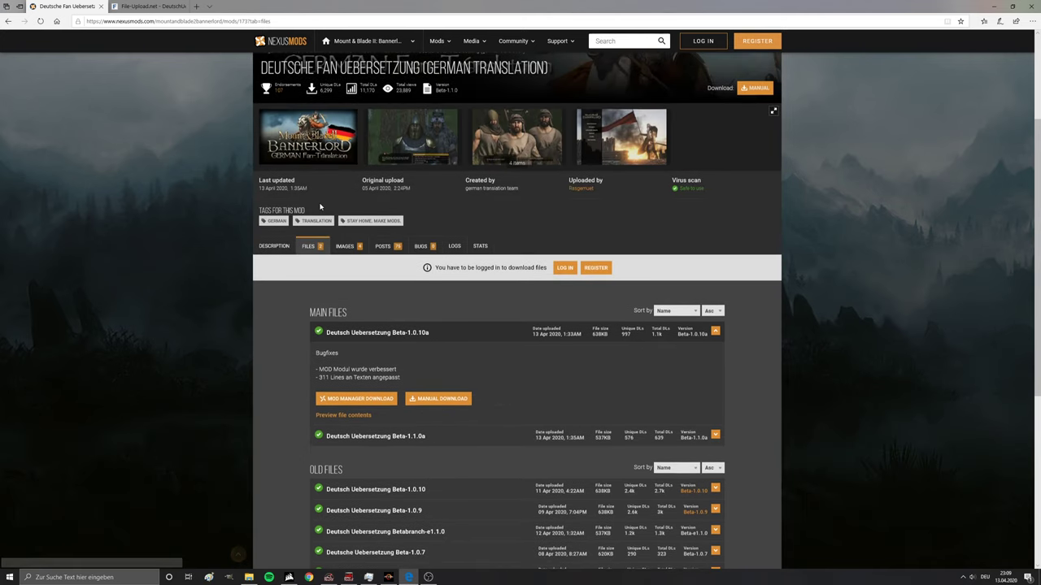
left_click(993, 5)
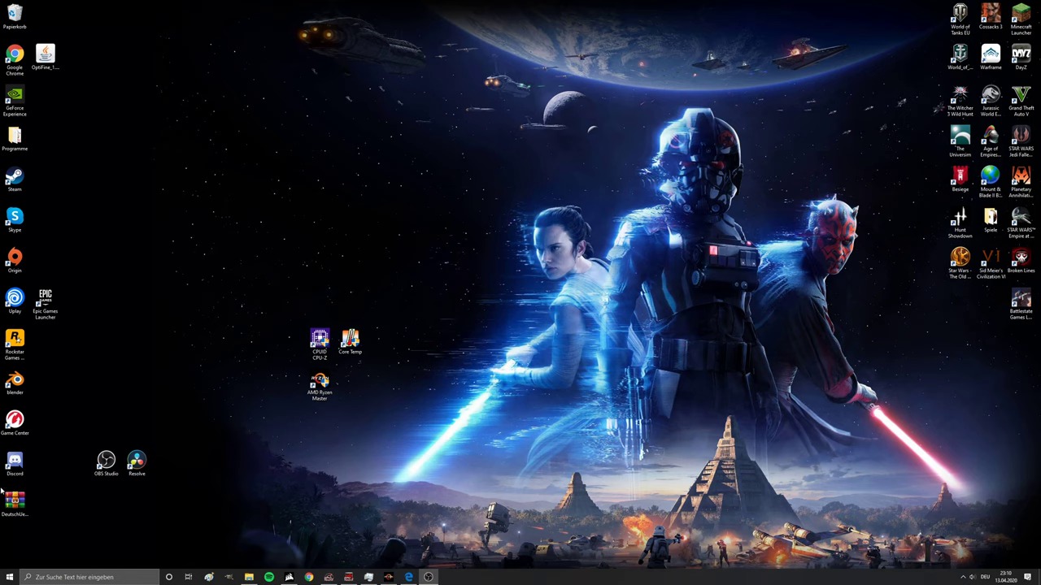
Create a new folder on the desktop, move the downloaded translation archive into it and open the folder
left_click_drag(15, 500, 473, 179)
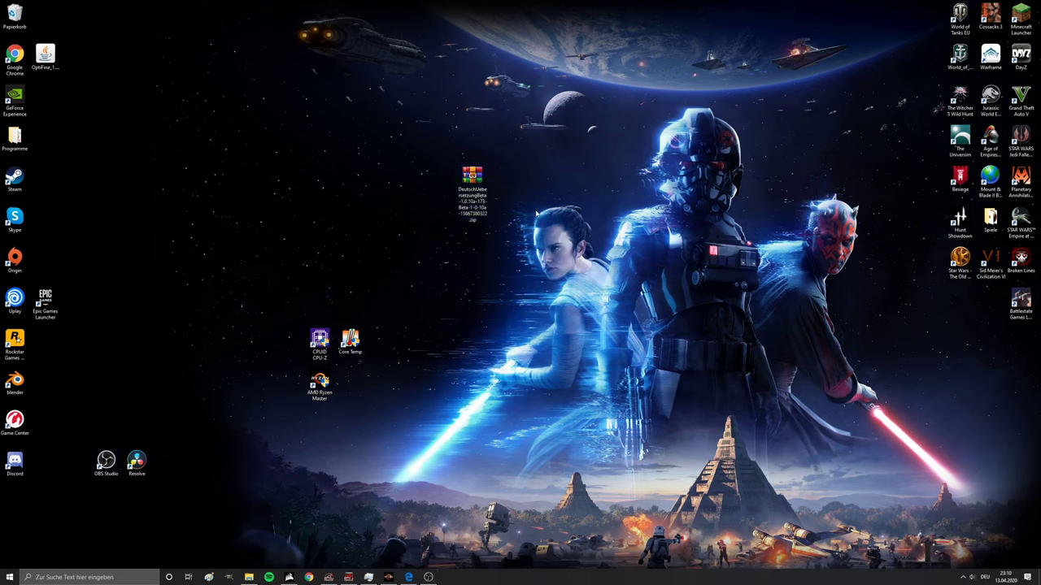
right_click(528, 185)
mouse_move(553, 260)
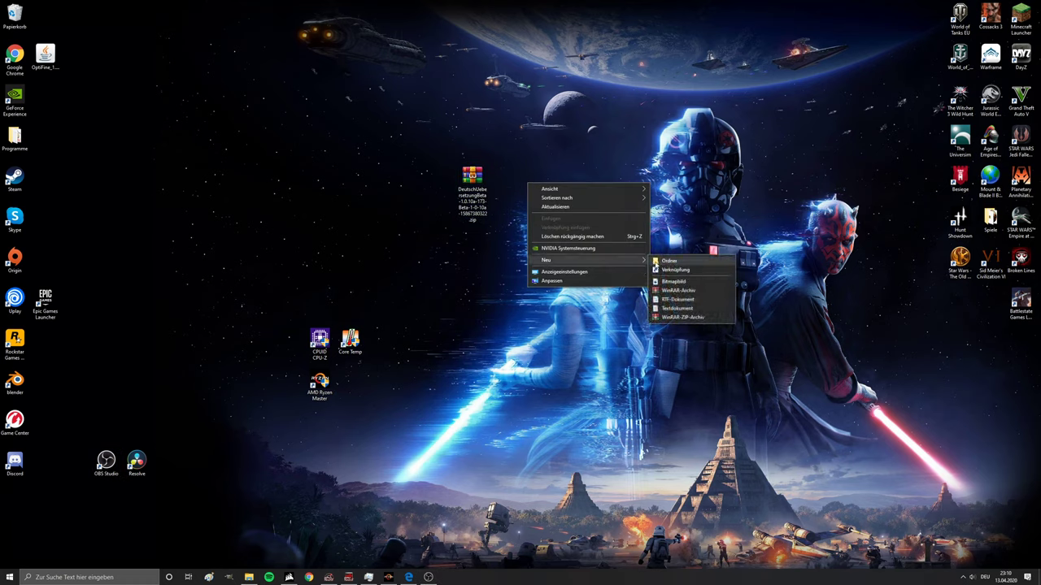
left_click(675, 262)
left_click_drag(472, 183, 533, 182)
double_click(533, 180)
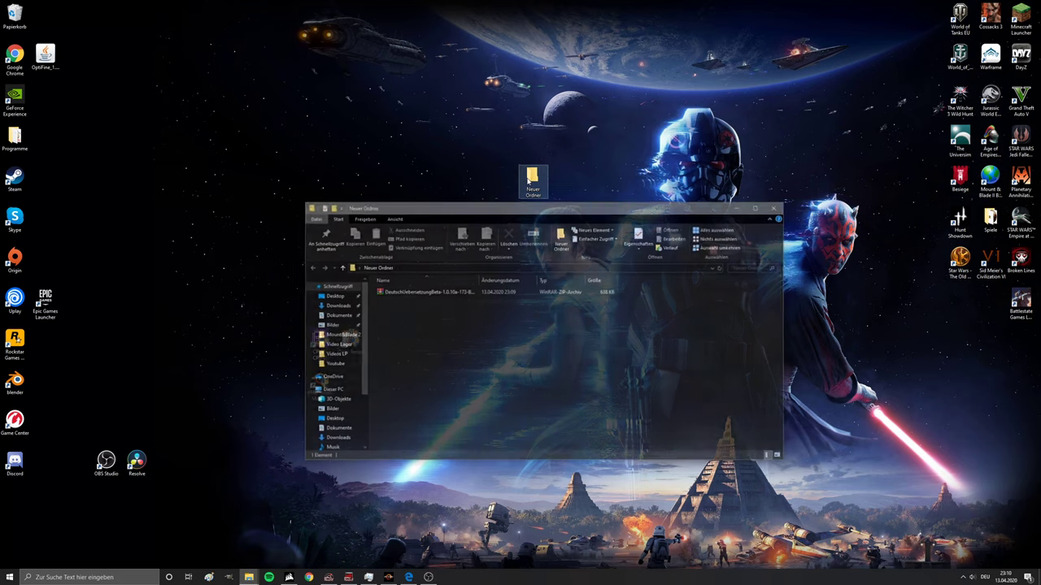
Extract the translation archive into its current folder and delete the zip and README.txt, keeping the GUI and Modules folders
right_click(416, 294)
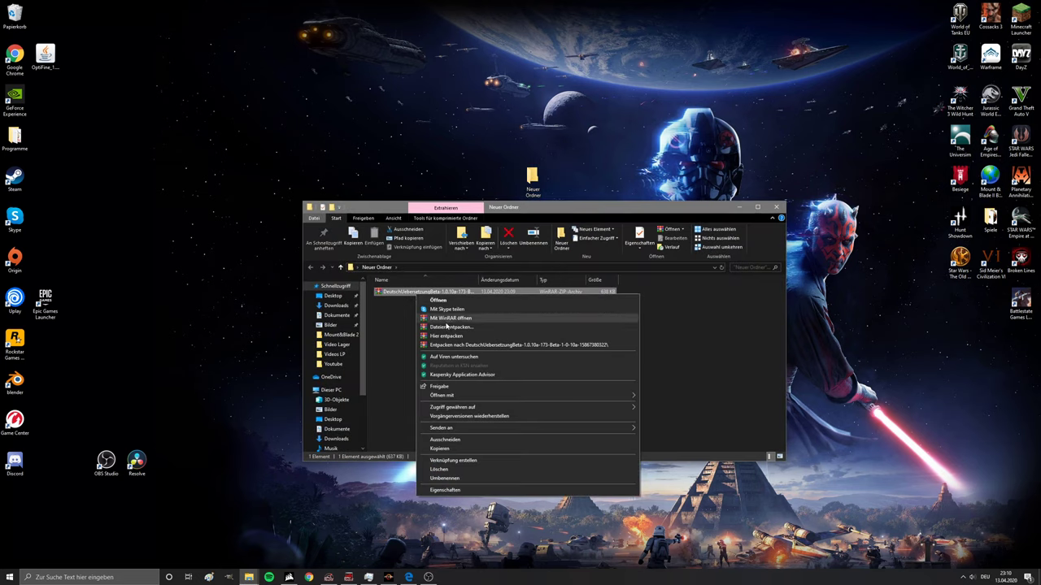
left_click(444, 336)
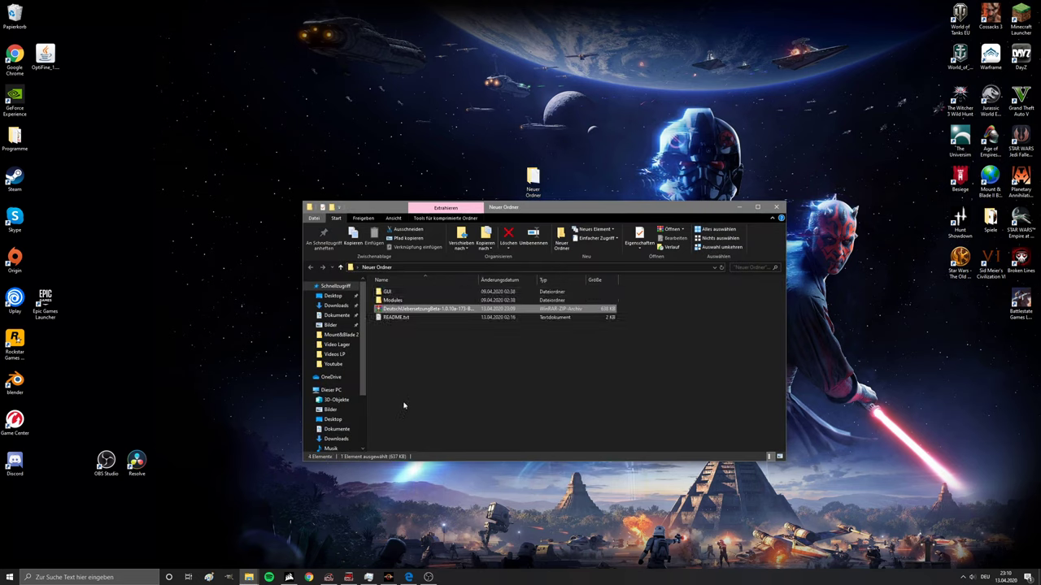
left_click(405, 364)
left_click_drag(399, 343, 427, 289)
key("Delete")
Move the GUI and Modules folders onto the desktop and delete the emptied Neuer Ordner folder, closing its window
left_click_drag(424, 293, 389, 174)
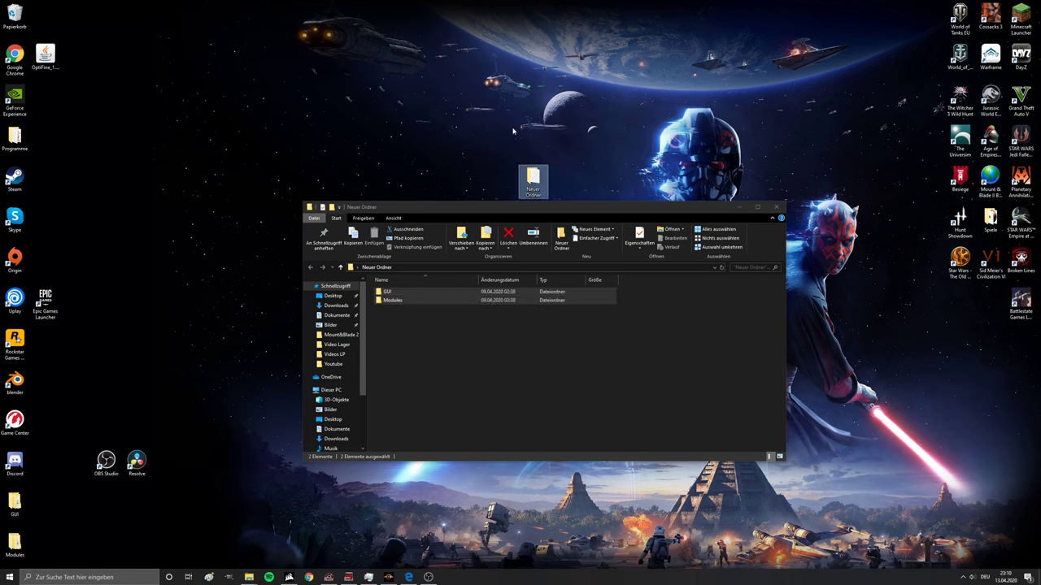
left_click(533, 181)
key("Delete")
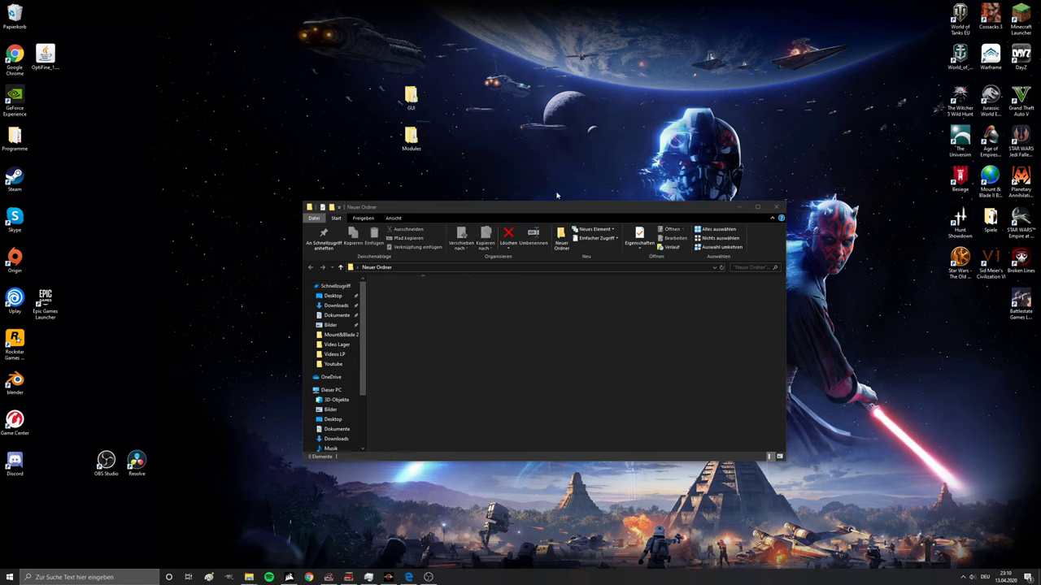
left_click(775, 207)
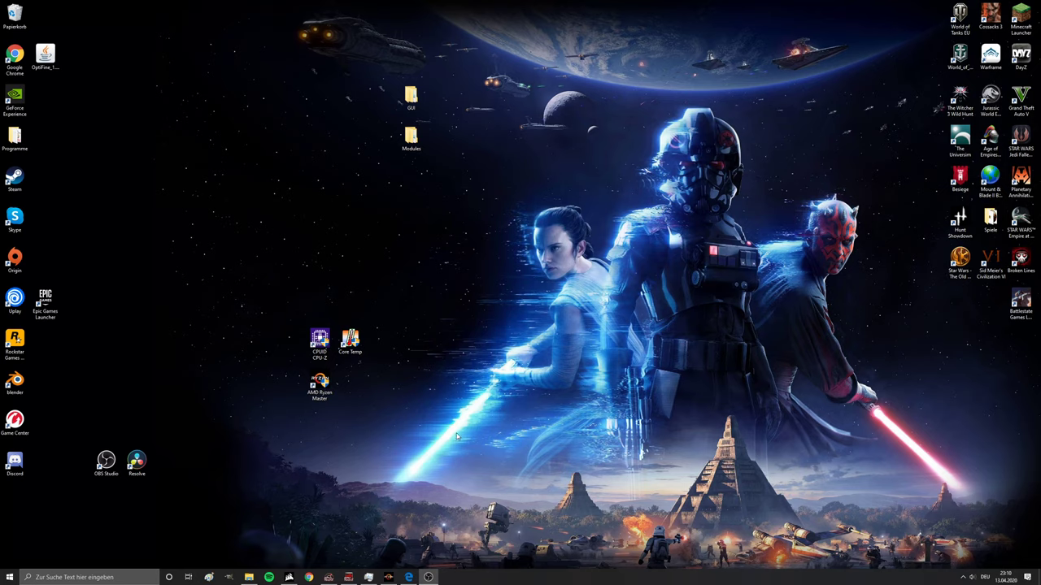
Launch Steam from the desktop and show the game library
double_click(15, 179)
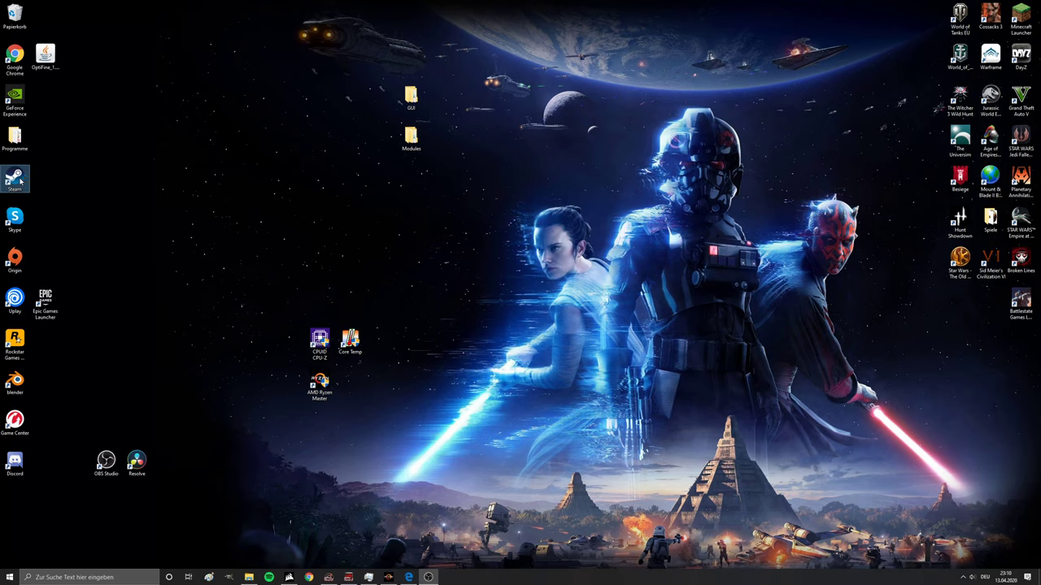
left_click_drag(423, 185, 427, 236)
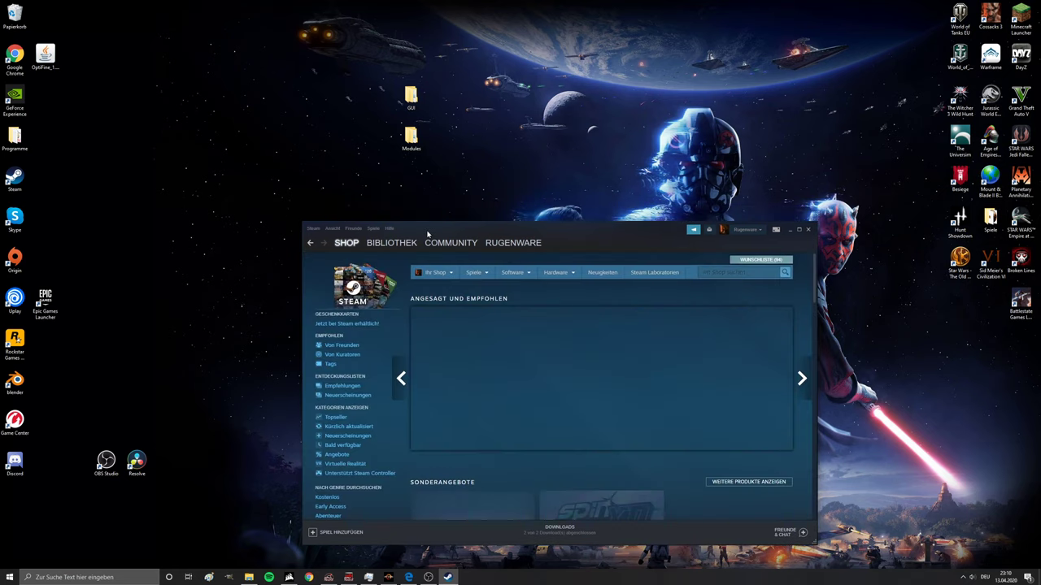
left_click(381, 244)
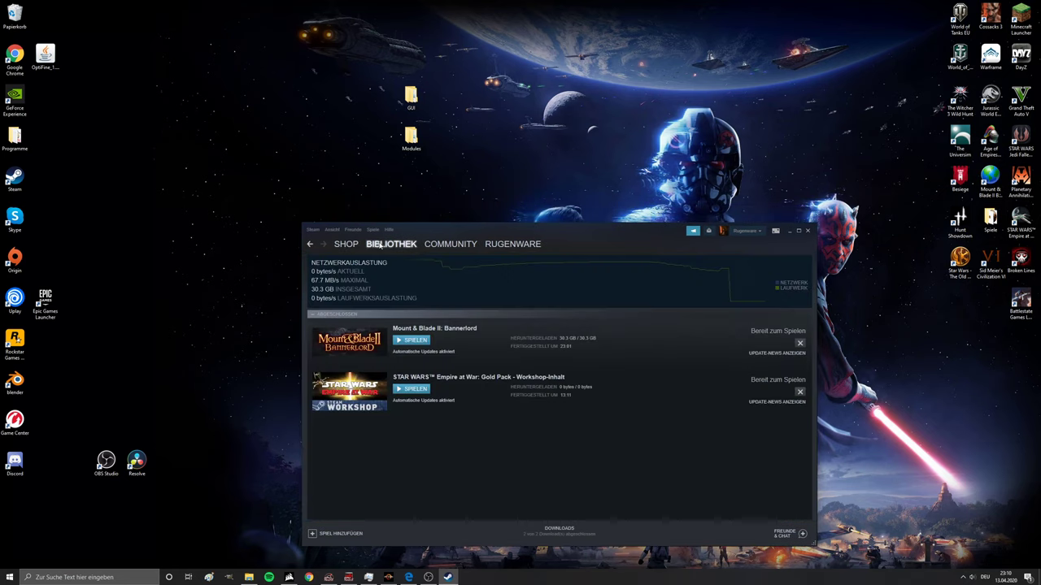
Browse the local files of Mount & Blade II: Bannerlord from the library, close Steam and keep the desktop folders uncovered
scroll(325, 439, "down", 2)
scroll(326, 440, "down", 5)
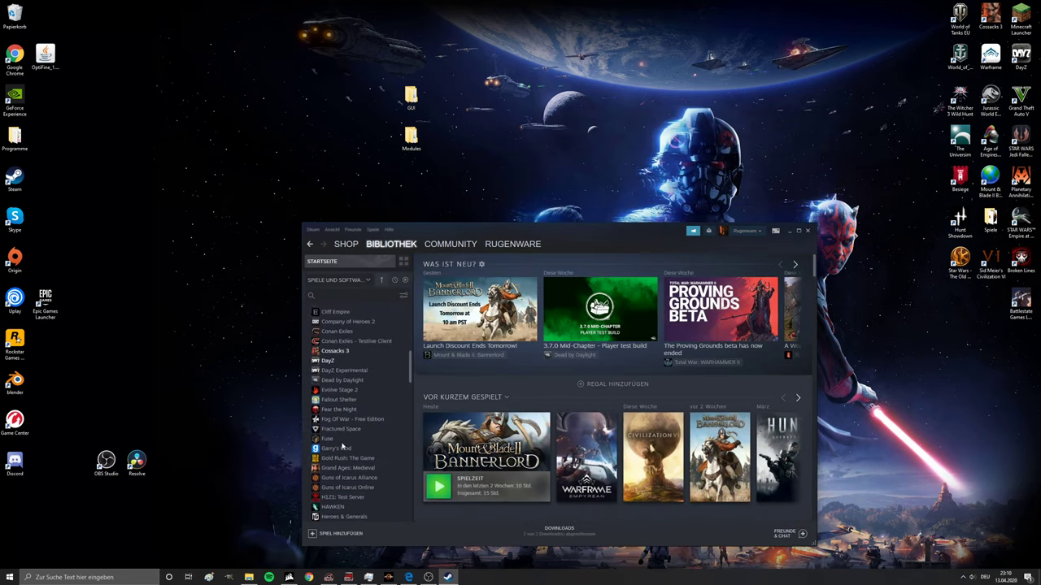
scroll(351, 460, "down", 3)
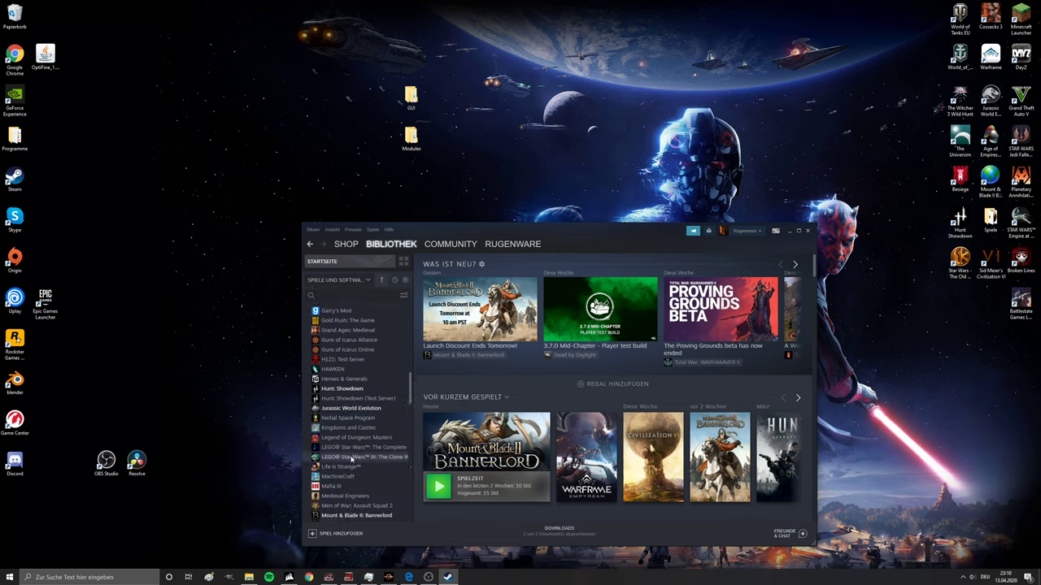
left_click(364, 439)
right_click(363, 440)
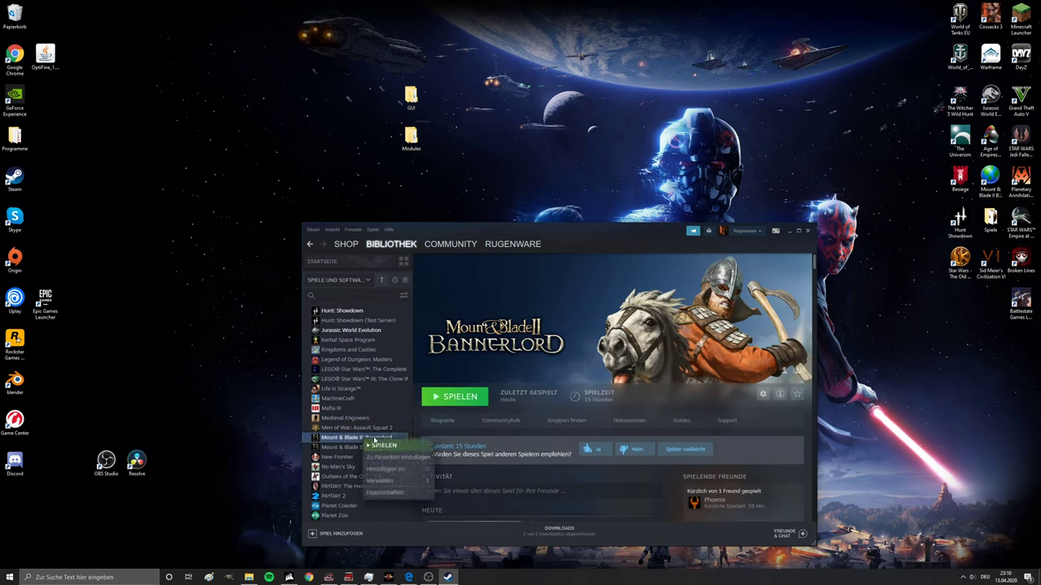
mouse_move(409, 482)
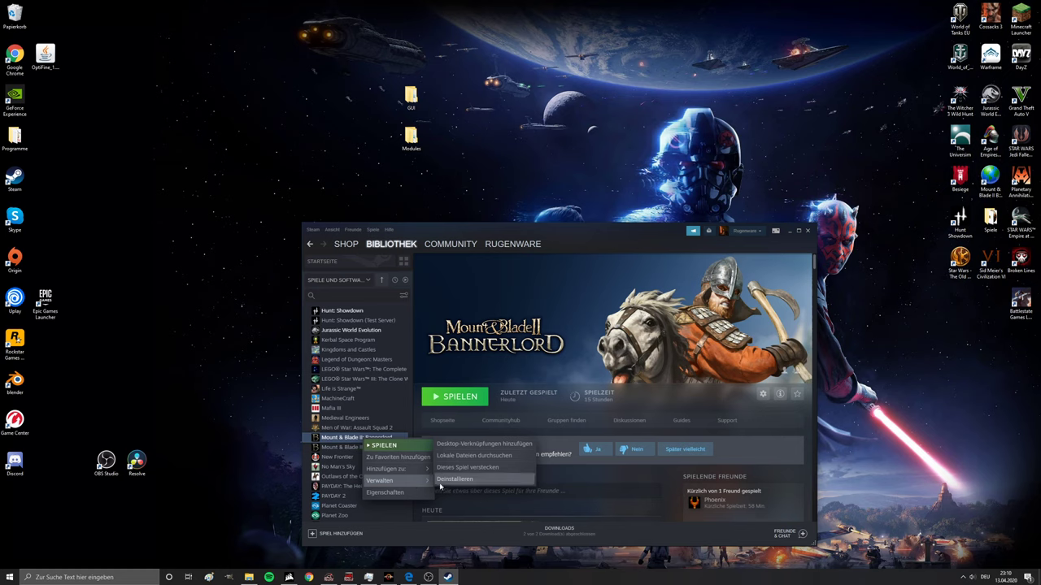
left_click(479, 456)
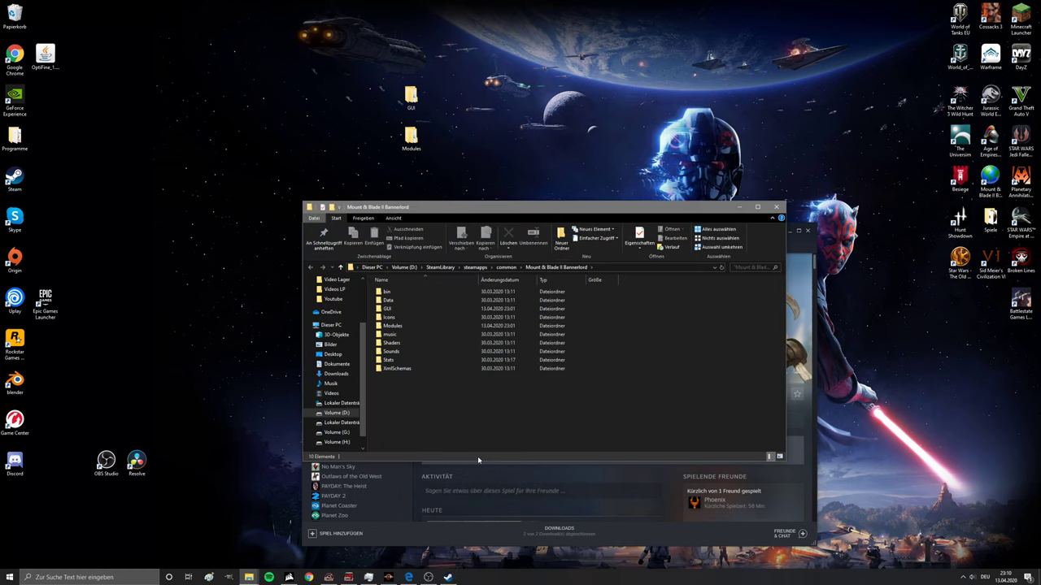
left_click(806, 231)
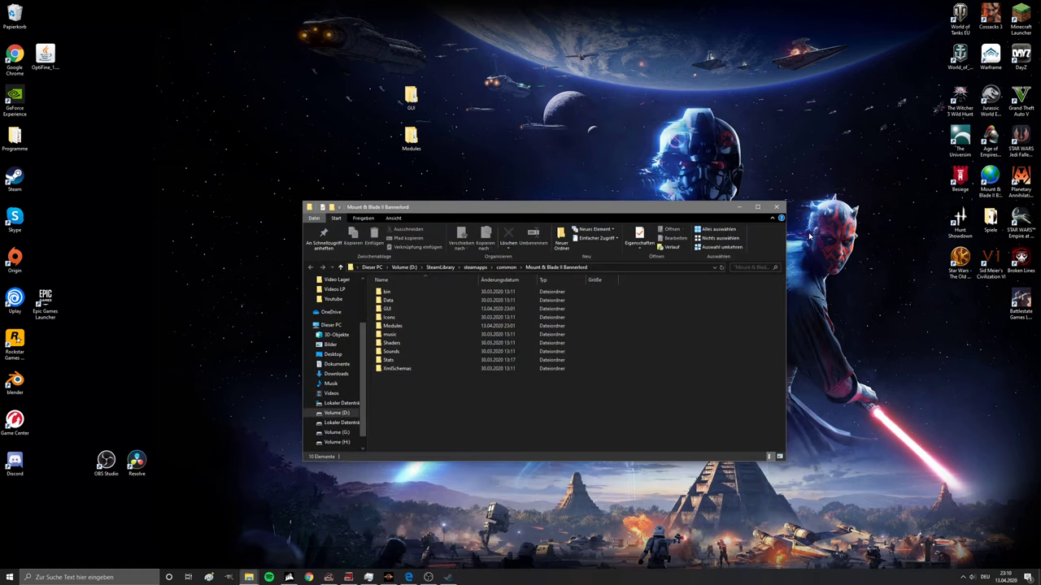
left_click_drag(623, 212, 591, 252)
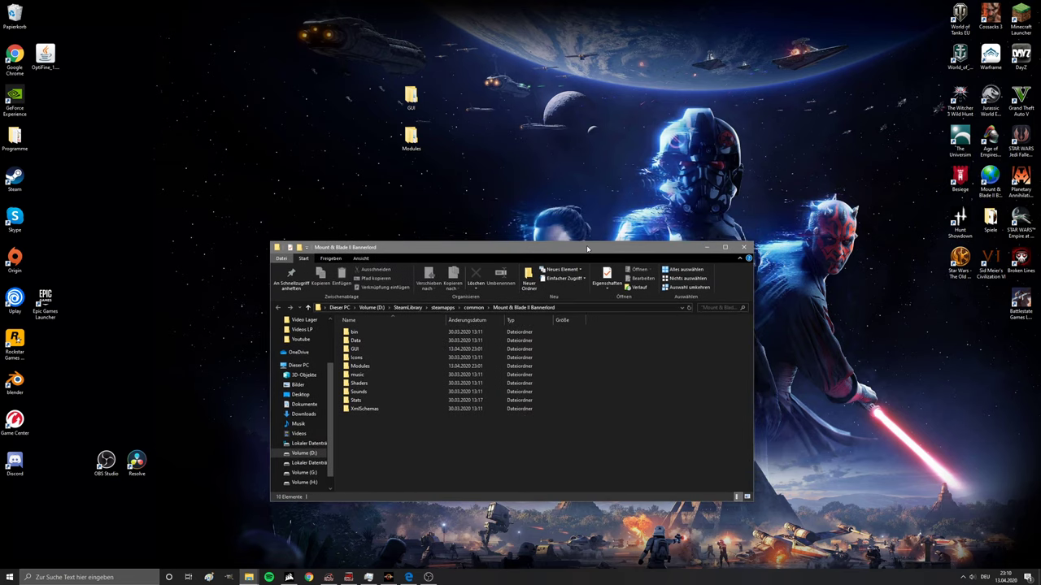
Copy the desktop GUI and Modules folders into the Mount & Blade II Bannerlord folder, replacing existing files, and close the folder window
left_click(361, 341)
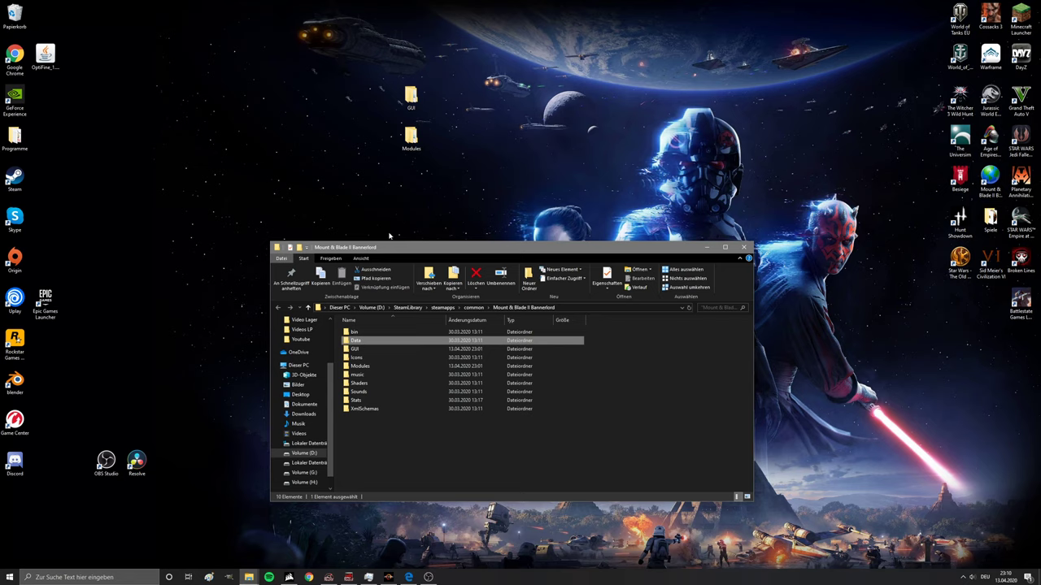
left_click(362, 351)
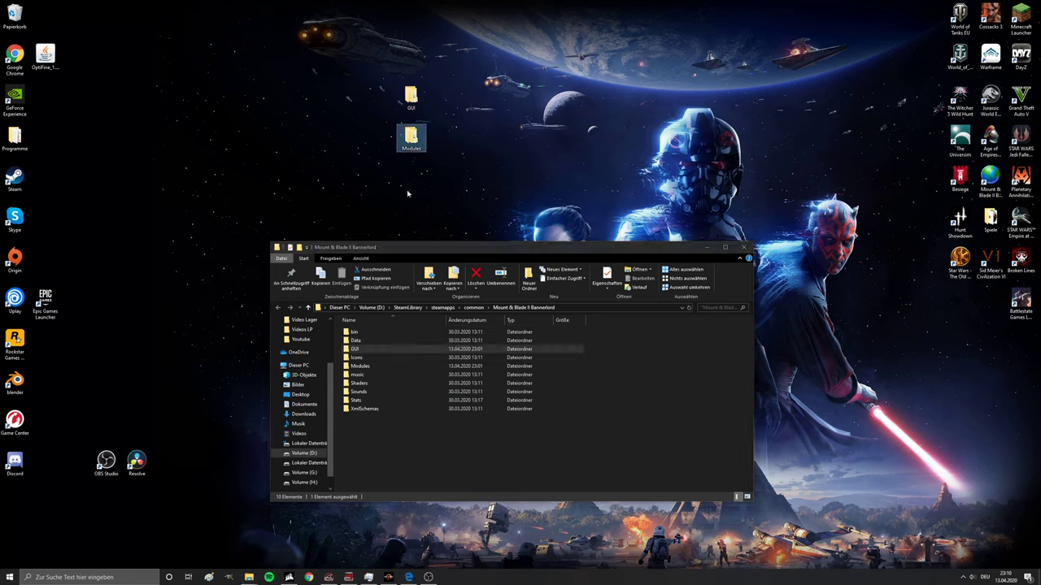
left_click(360, 366)
left_click_drag(439, 194, 642, 372)
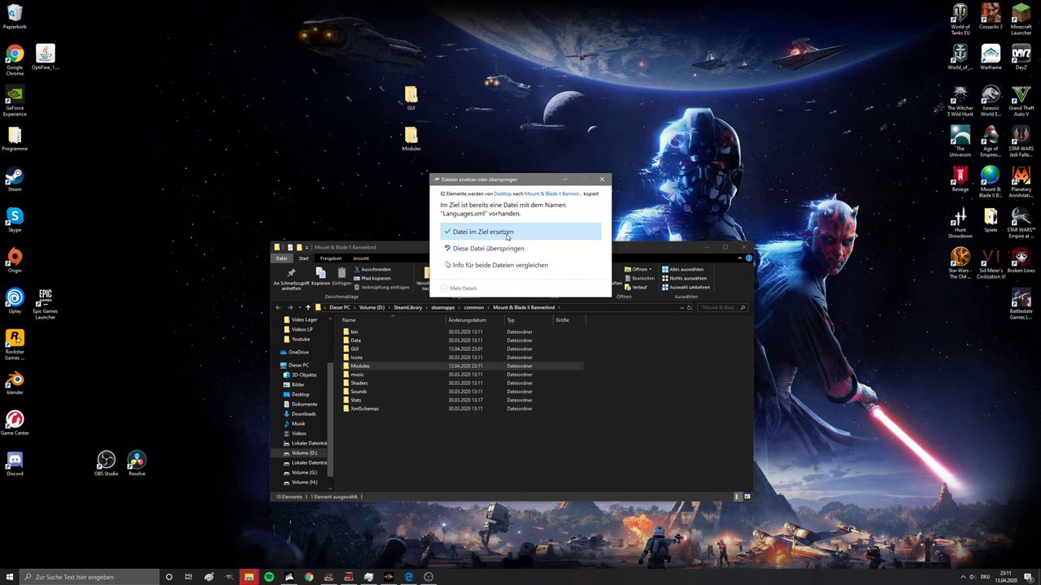
left_click(483, 231)
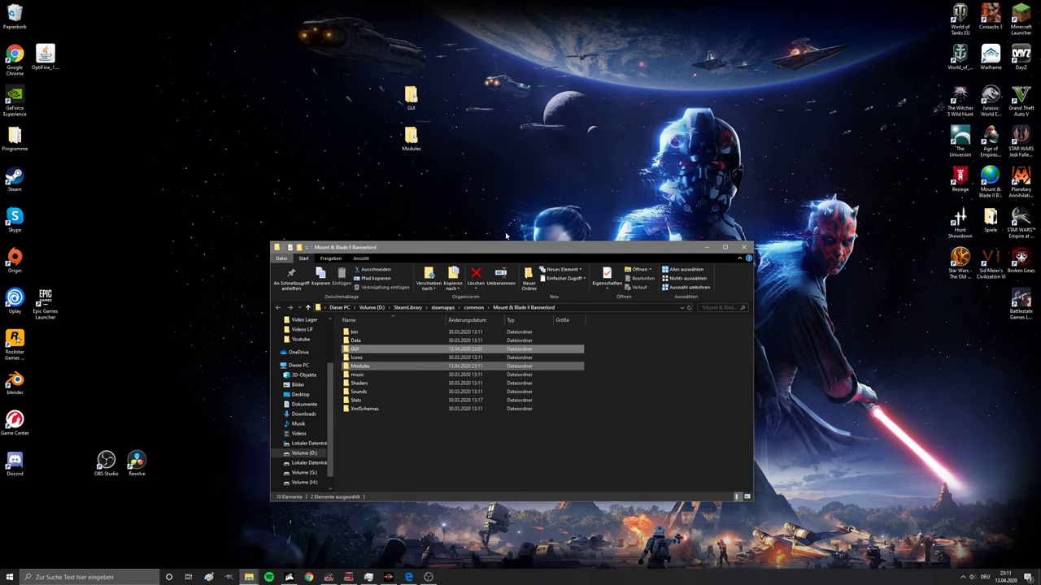
left_click(500, 211)
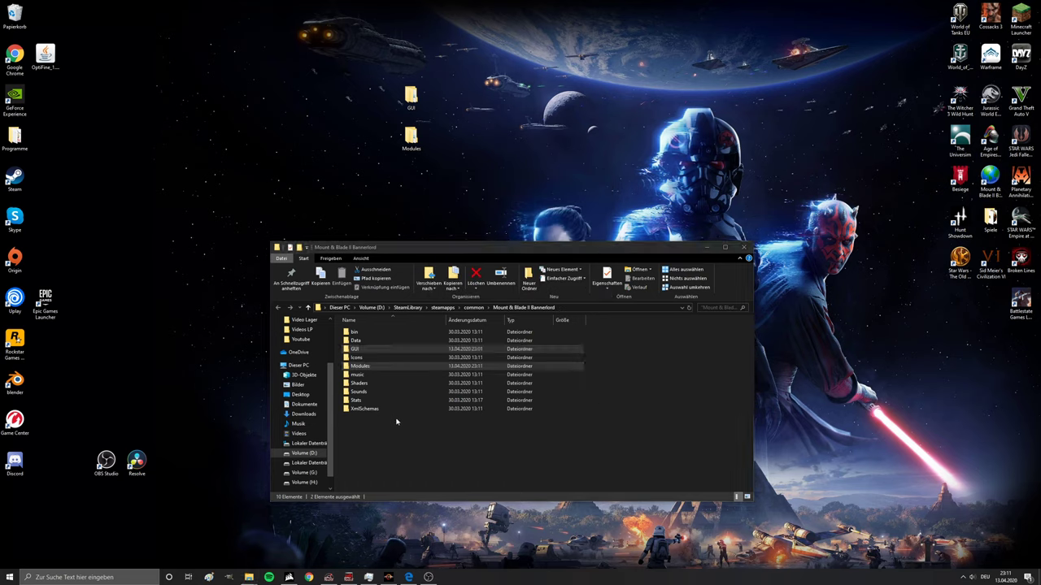
left_click(746, 248)
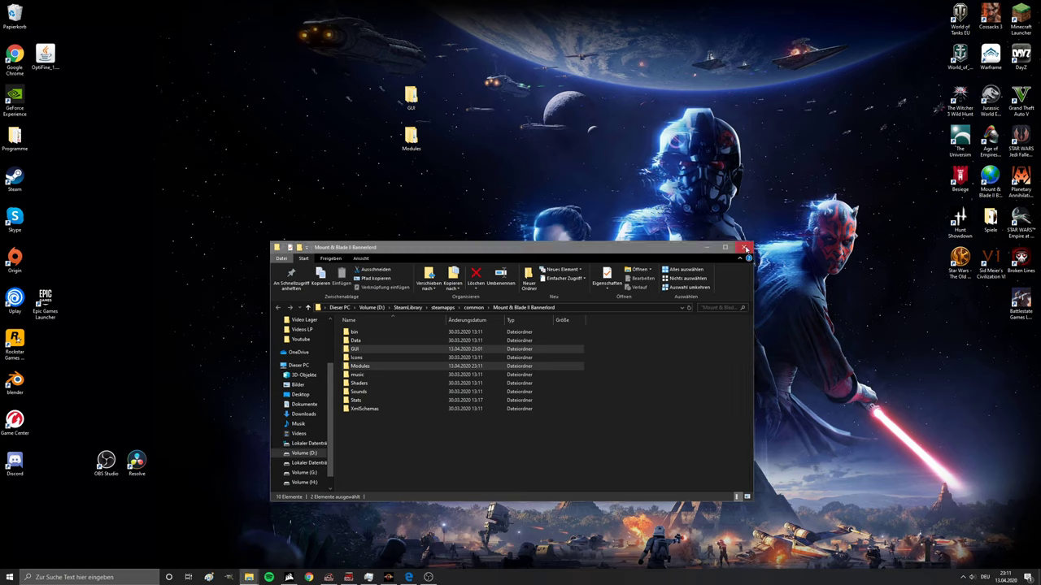
Launch Mount & Blade II: Bannerlord from the desktop and enable Deutsch Mod in the launcher's mod list
left_click(708, 248)
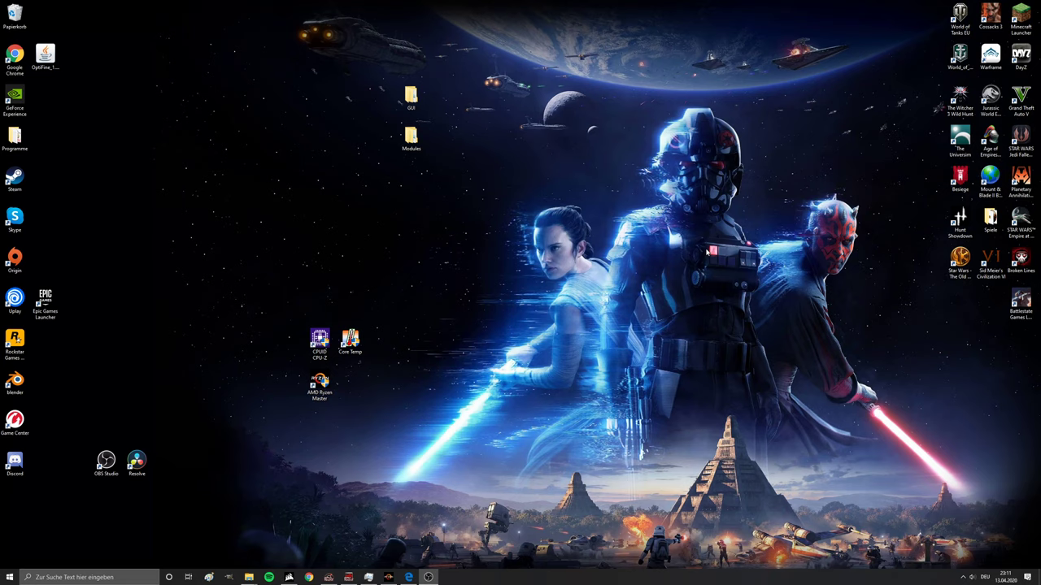
double_click(988, 189)
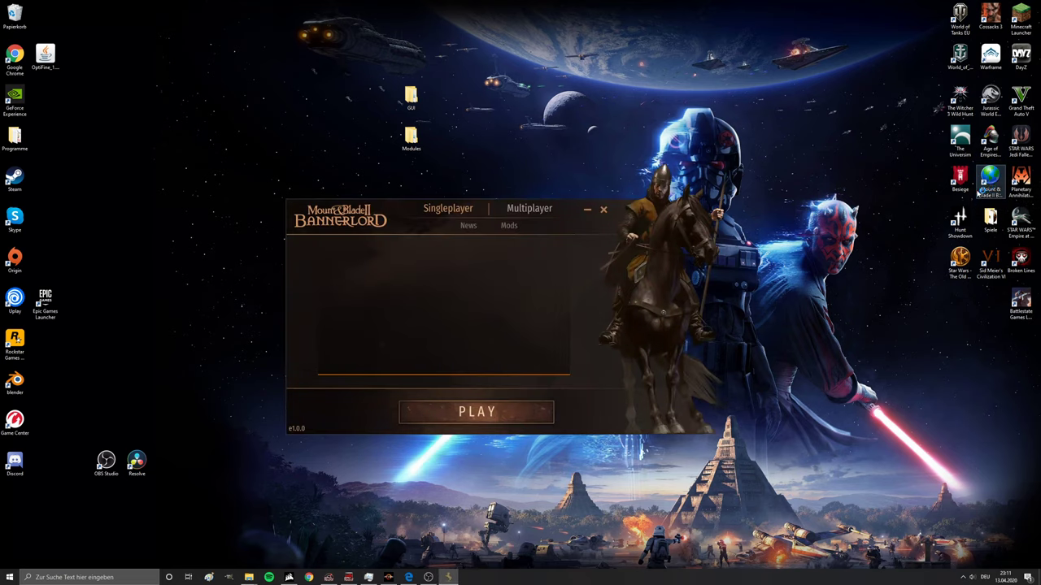
left_click(510, 227)
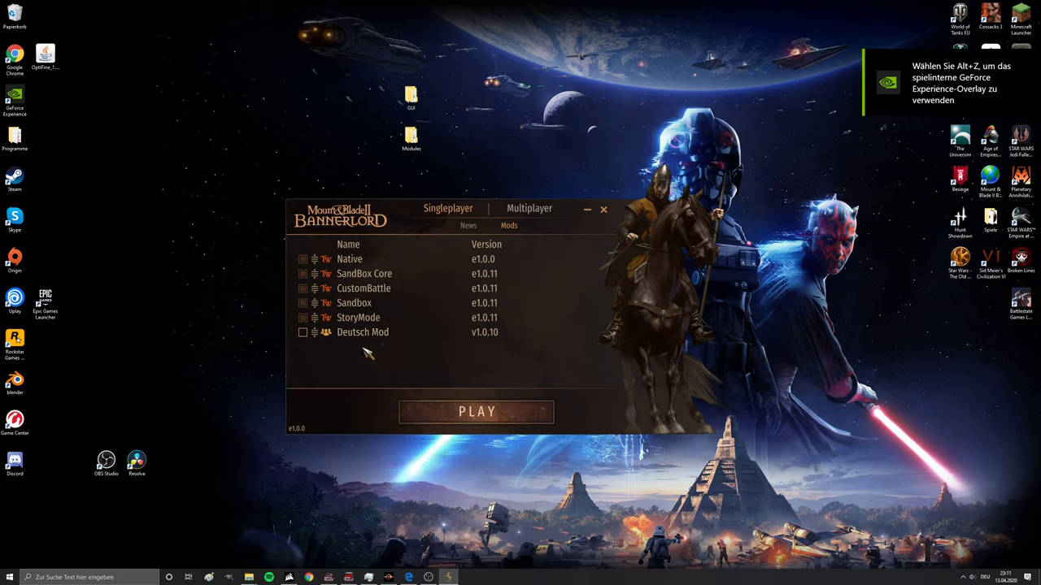
left_click(302, 333)
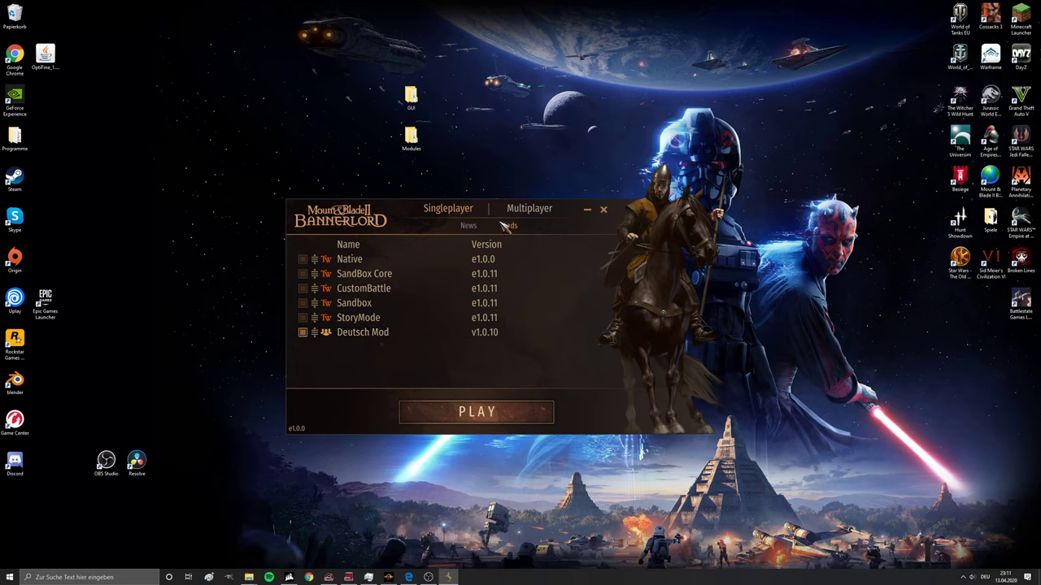
Recheck the launcher's singleplayer mod list after viewing the multiplayer page, and start the singleplayer game
left_click(526, 215)
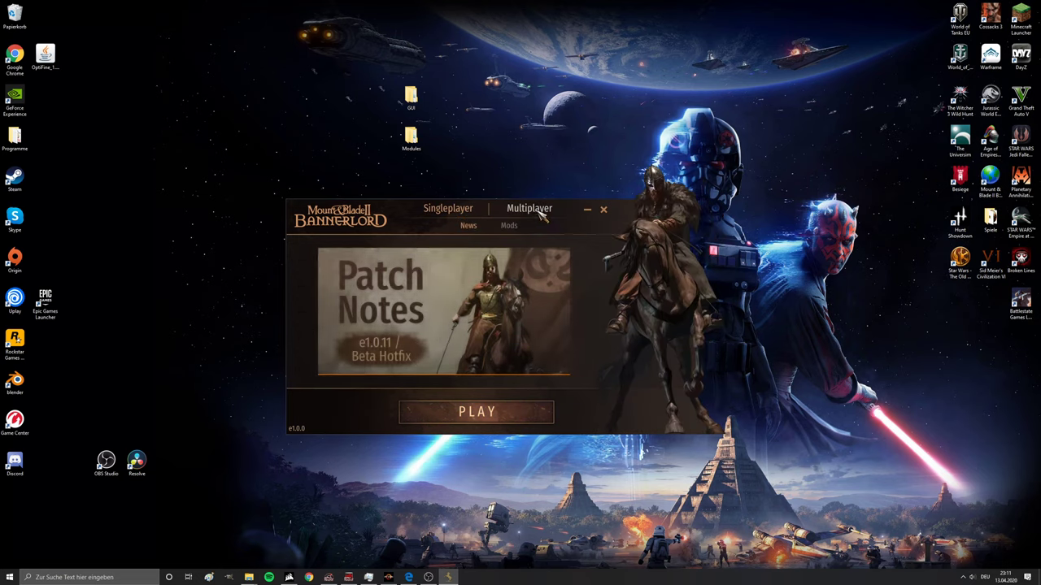
left_click(474, 209)
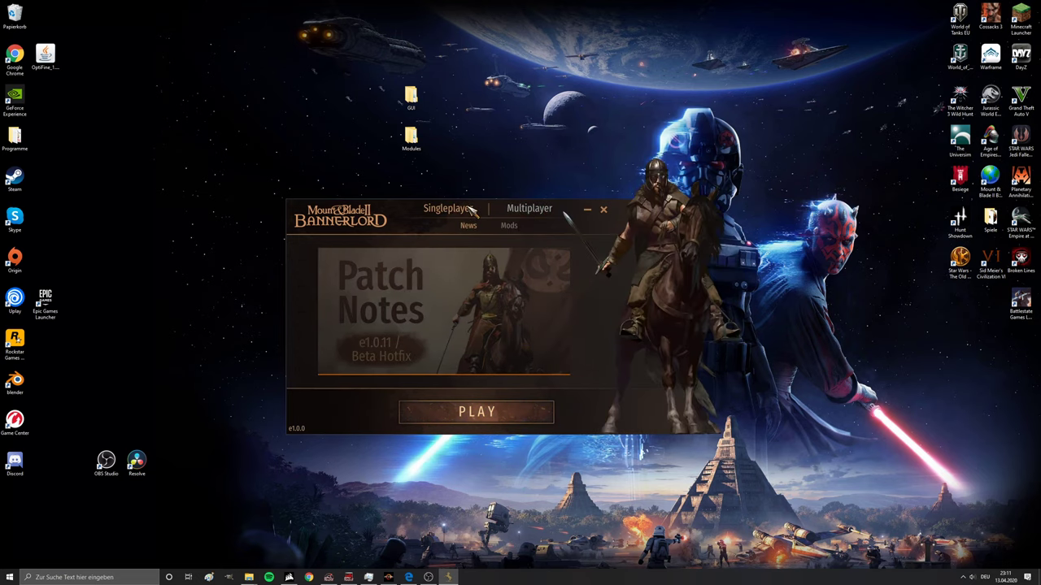
left_click(511, 227)
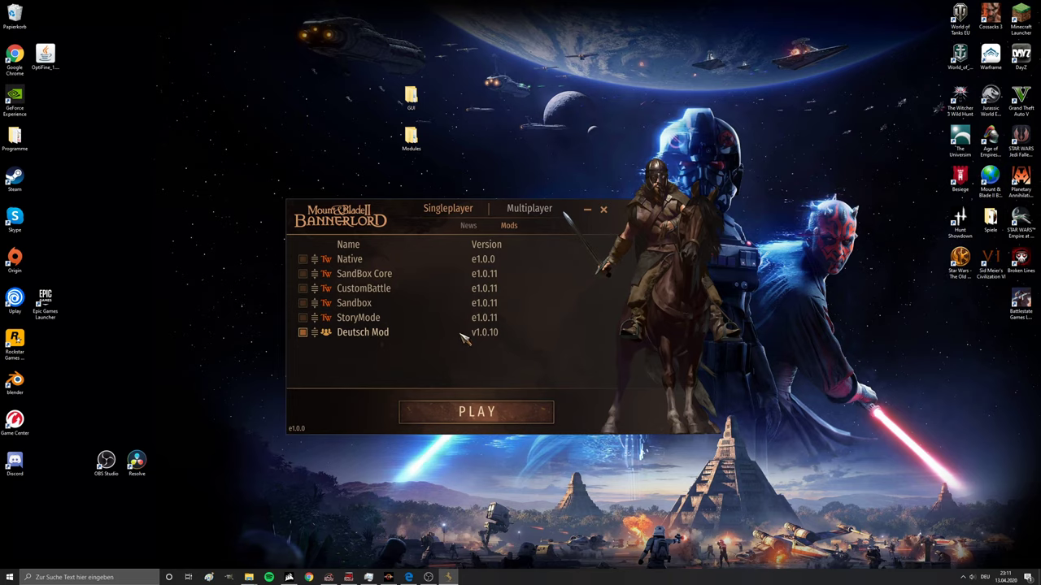
left_click(468, 226)
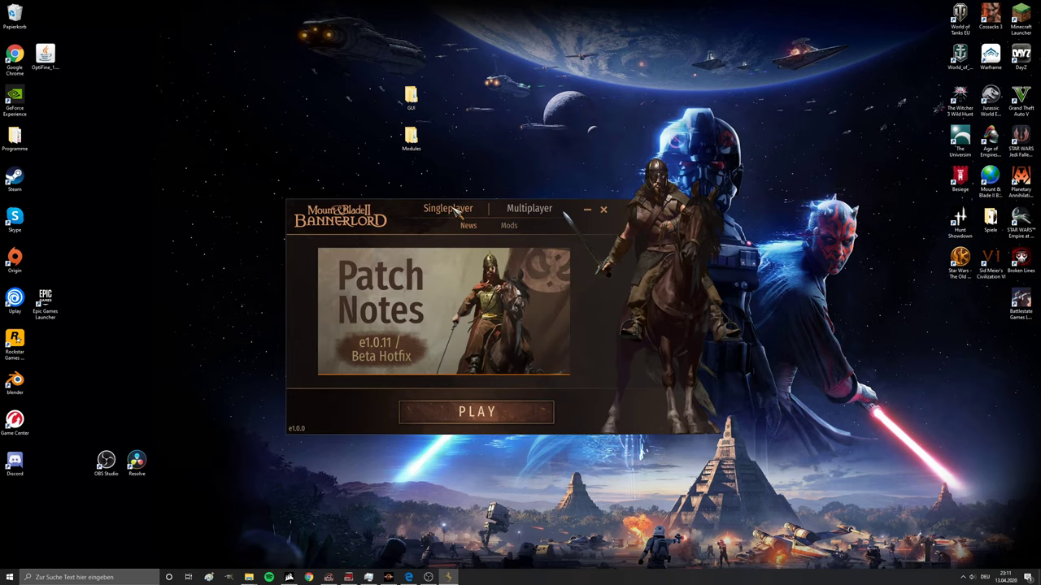
left_click(479, 413)
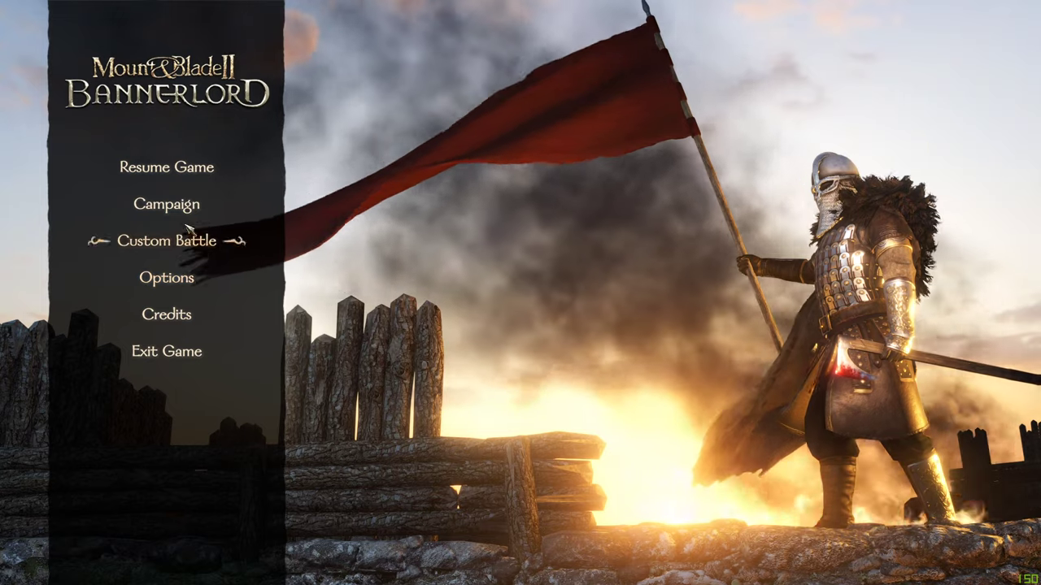
Set the game language to Deutsch in the gameplay options and save the settings
left_click(177, 278)
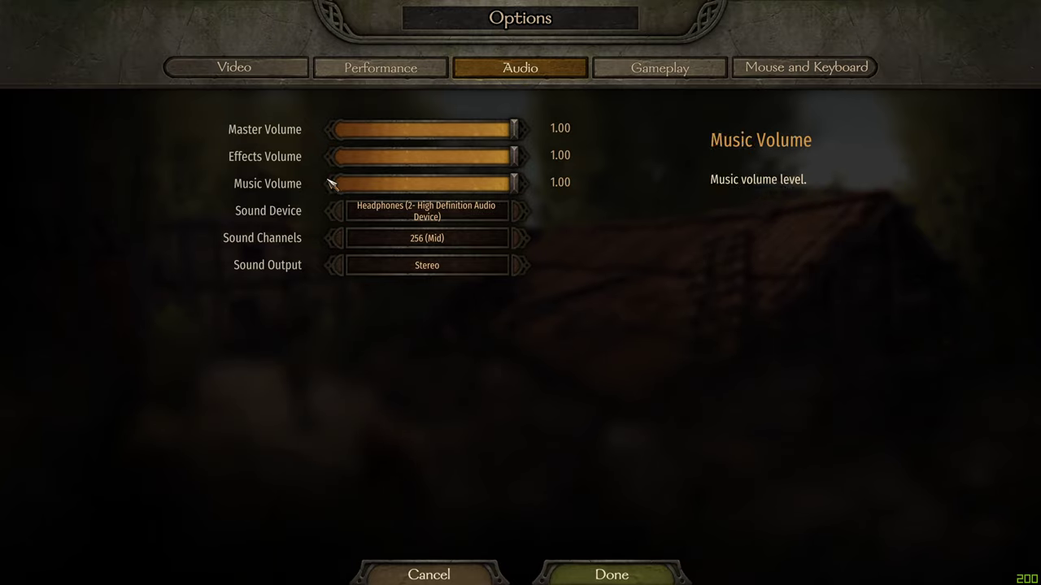
left_click(671, 74)
scroll(564, 249, "down", 4)
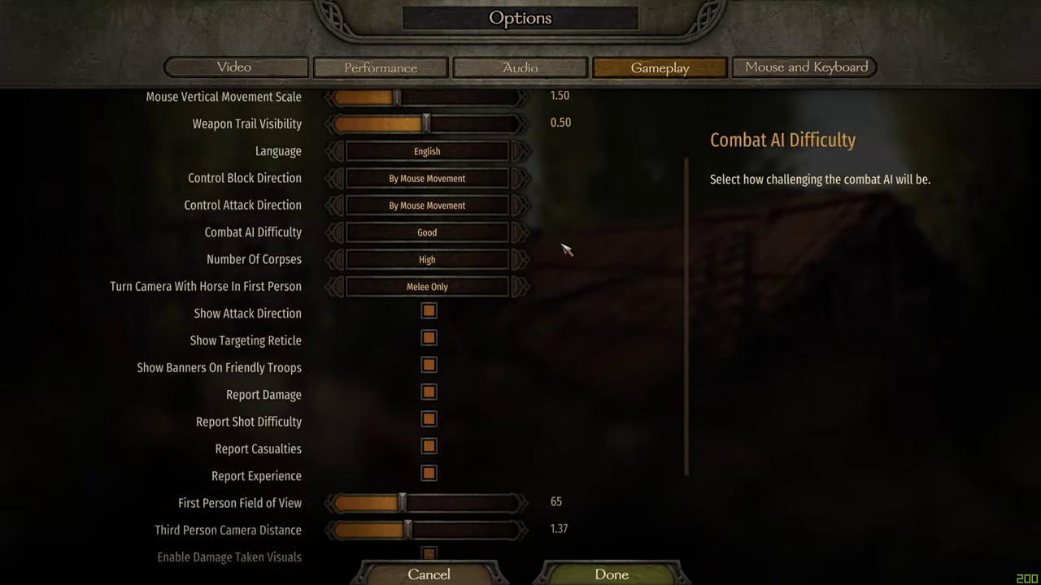
scroll(571, 253, "up", 3)
scroll(572, 253, "up", 1)
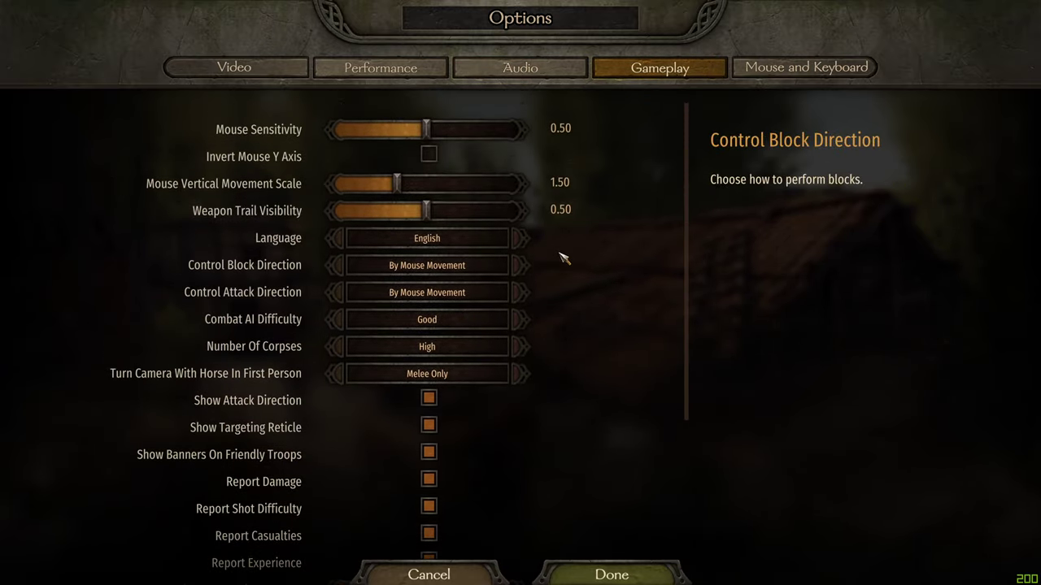
left_click(475, 240)
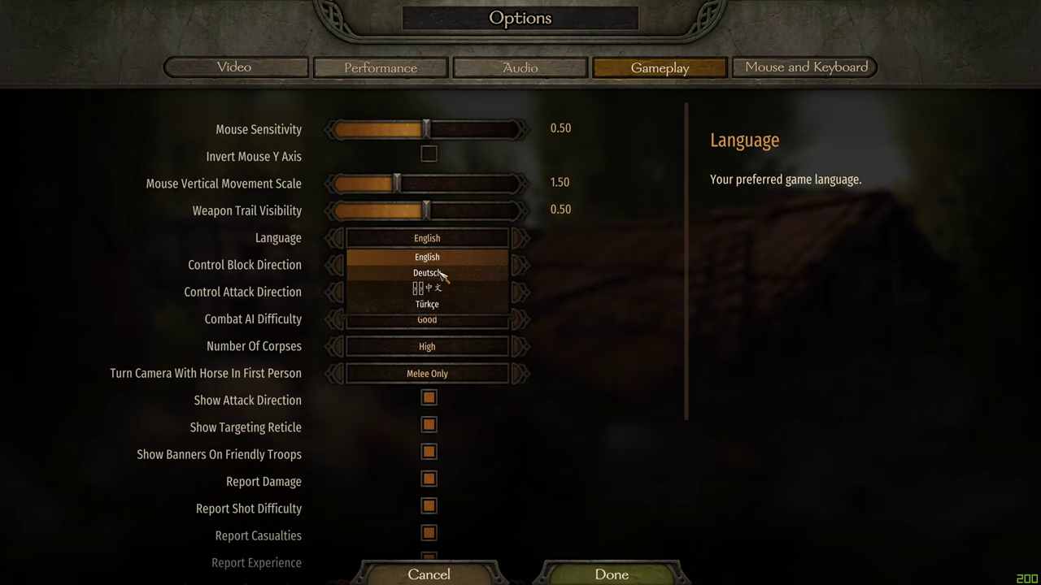
left_click(442, 273)
scroll(655, 498, "down", 5)
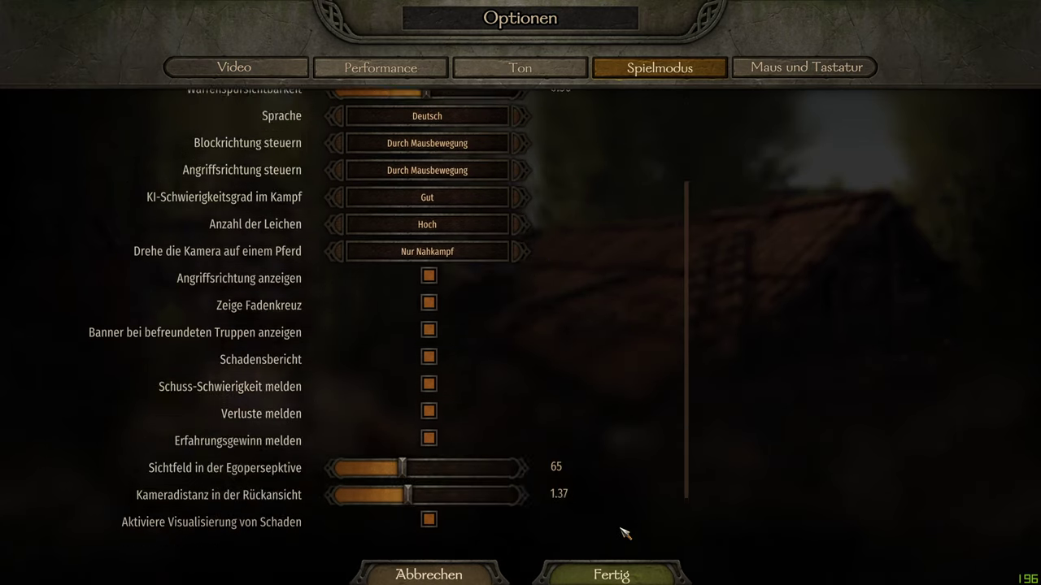
left_click(627, 571)
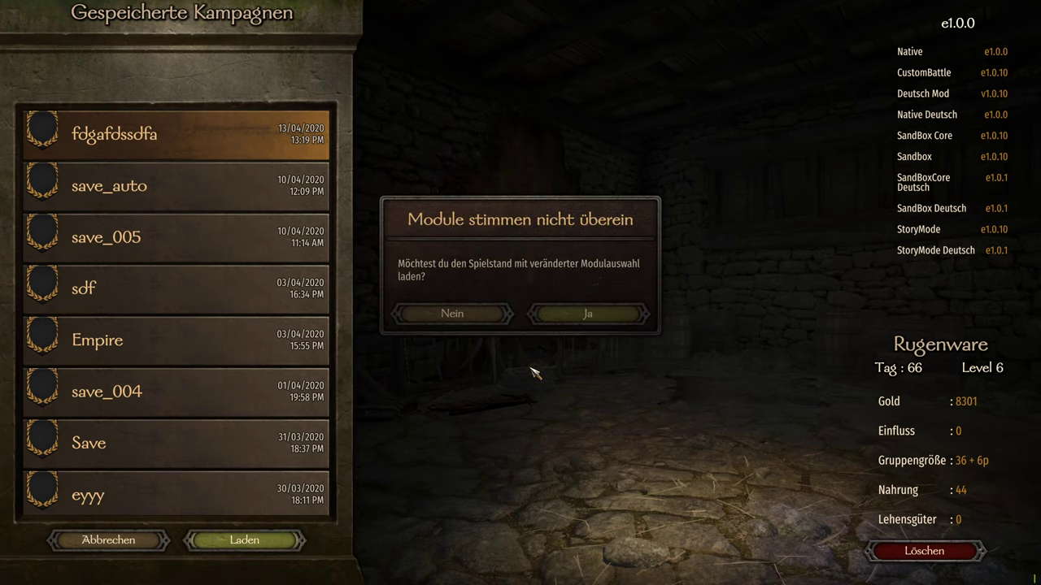
Load the saved campaign despite the module mismatch and let time run on the campaign map
left_click(572, 323)
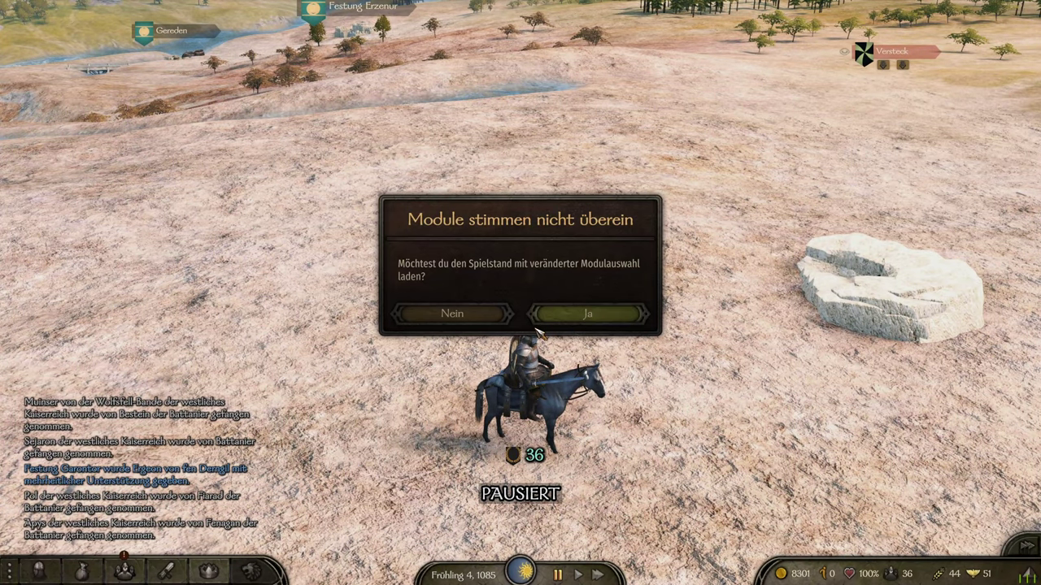
left_click(578, 314)
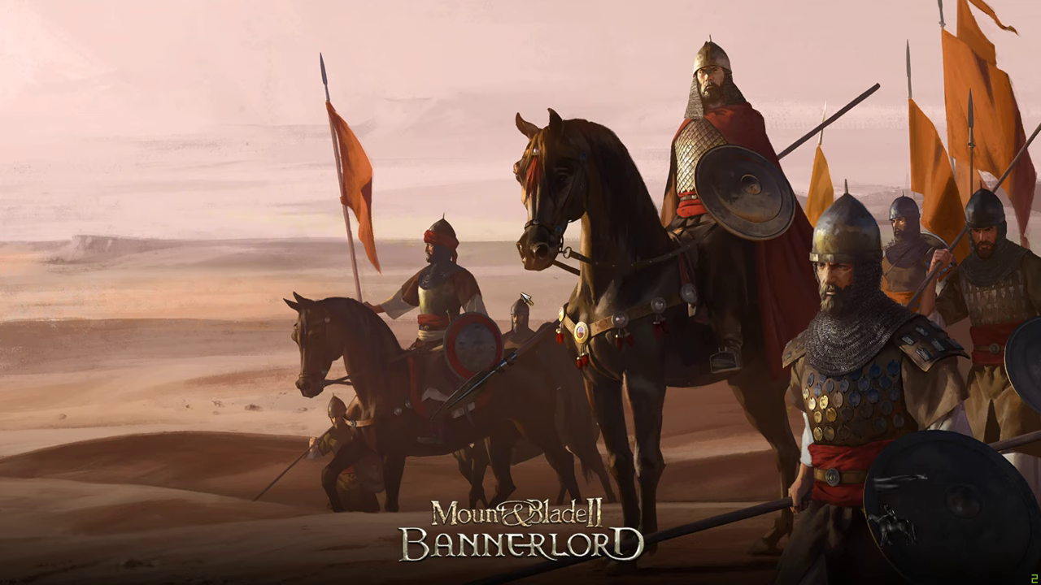
scroll(627, 150, "down", 5)
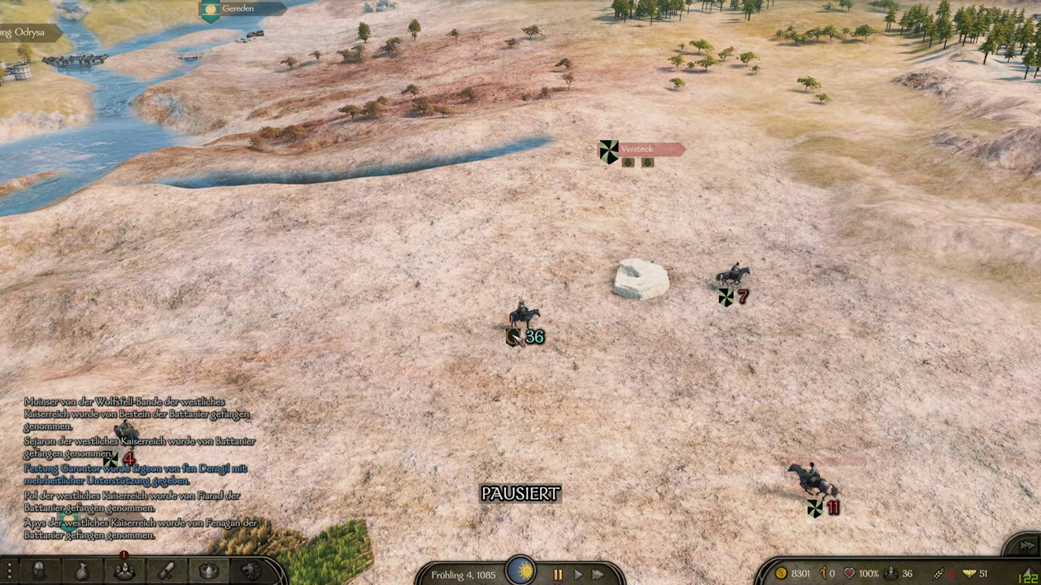
key("space")
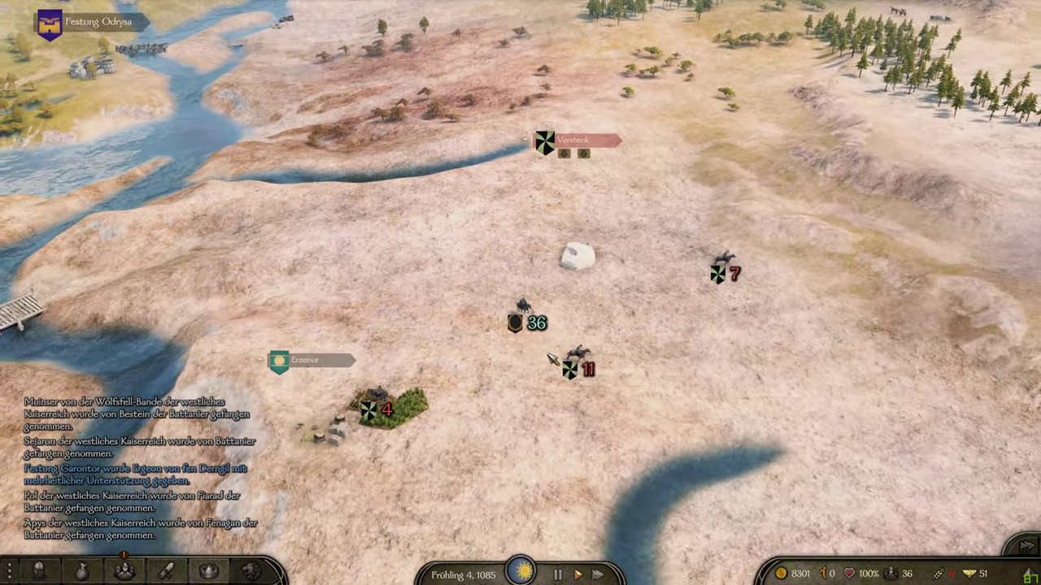
key("space")
key("space")
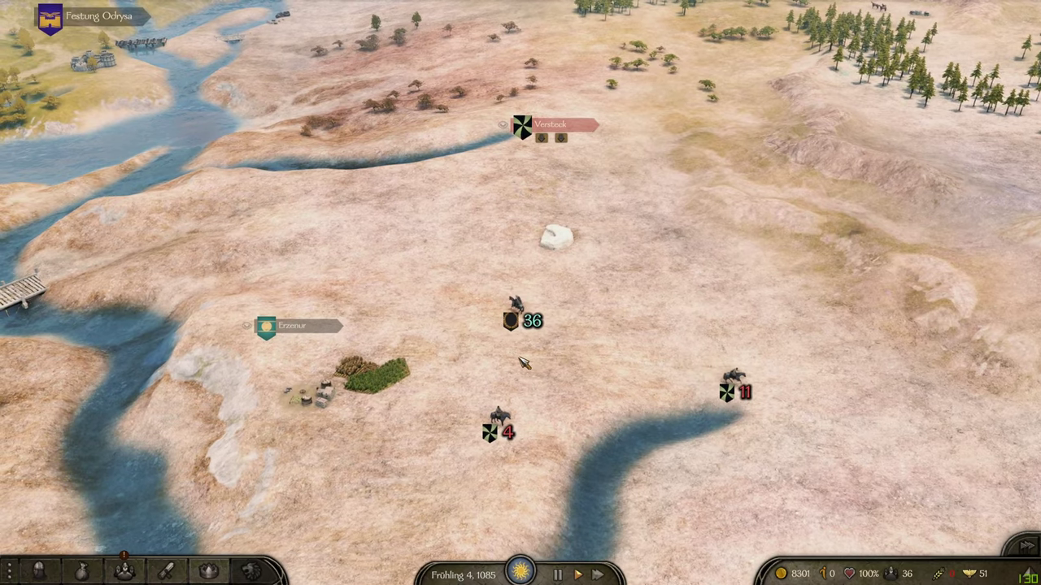
key("space")
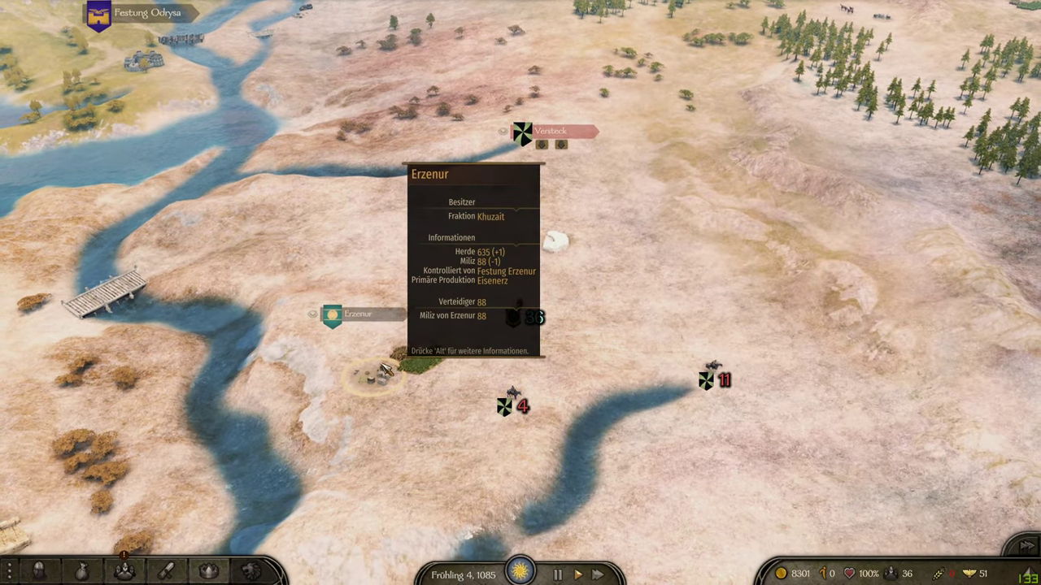
Travel to the village of Erzenur and start a conversation with its village head to view the German dialogue
left_click(394, 370)
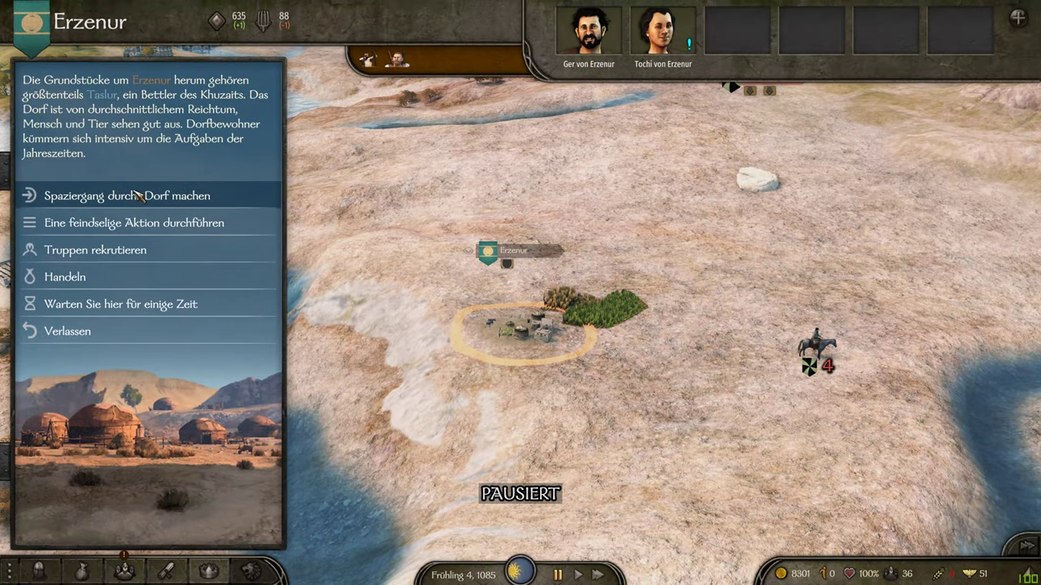
mouse_move(598, 42)
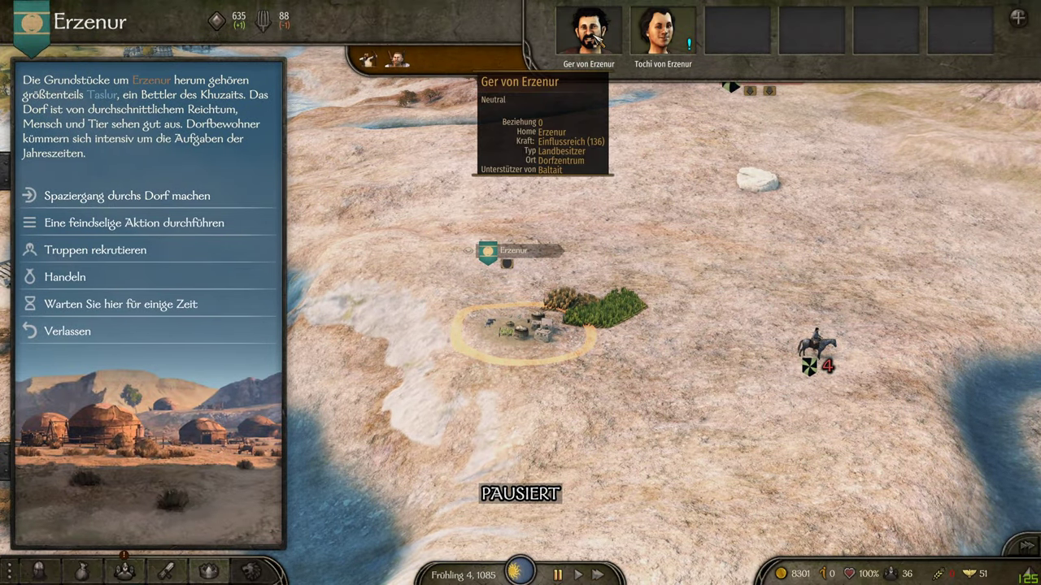
left_click(663, 31)
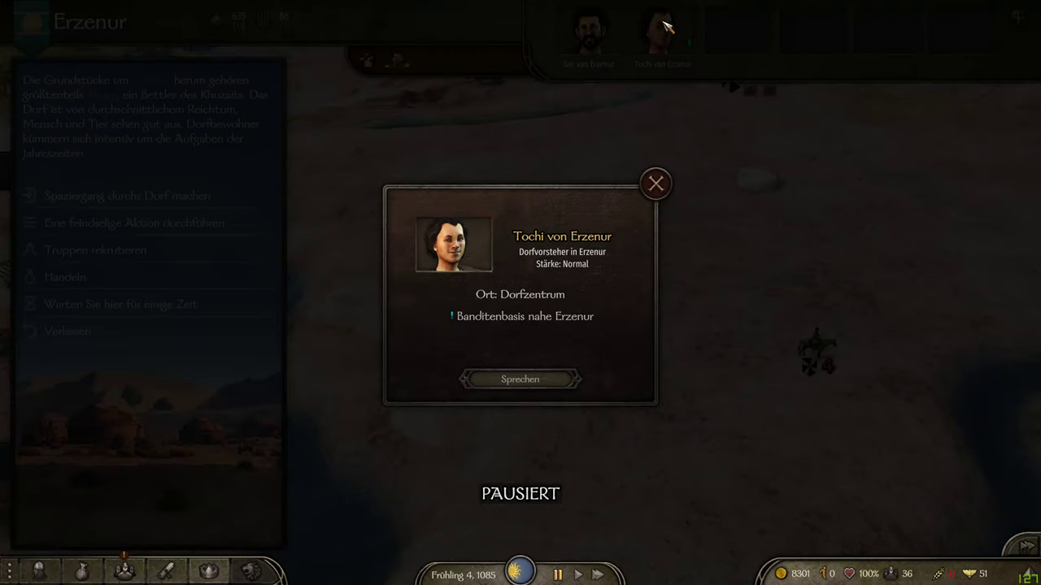
left_click(516, 381)
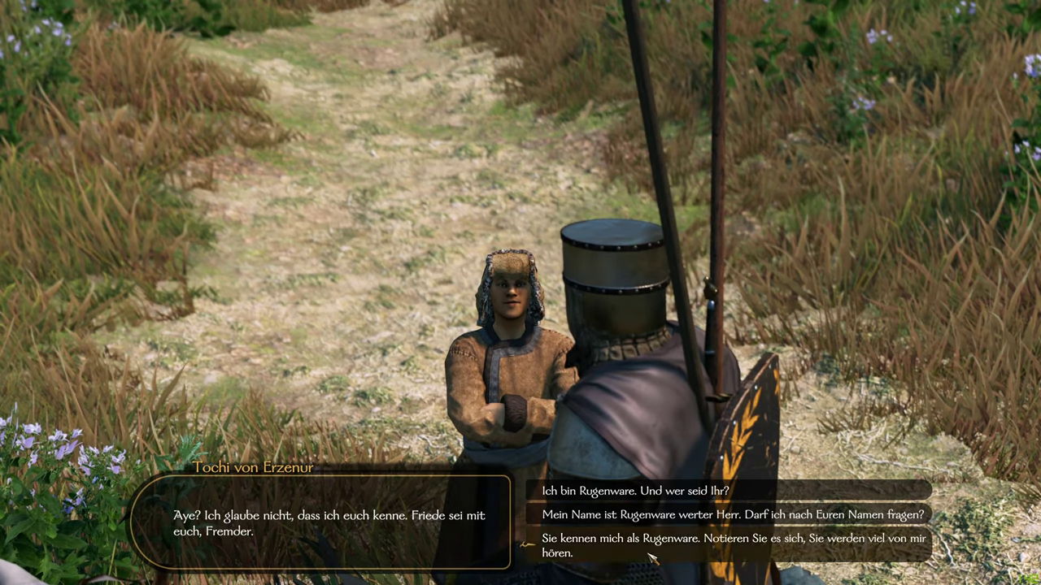
Leave the running campaign for the main menu and confirm the exit
key("Escape")
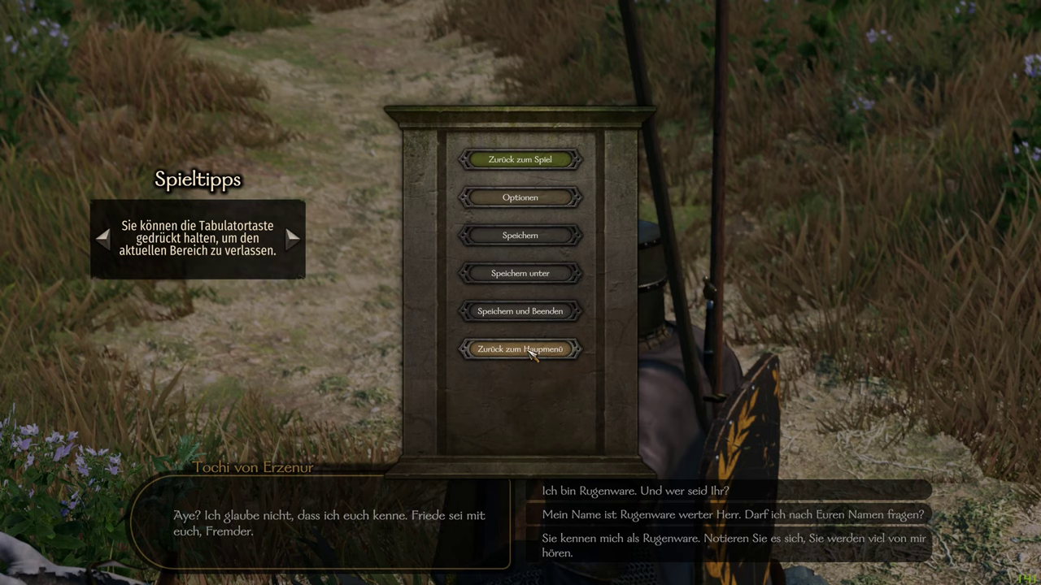
left_click(527, 351)
left_click(599, 320)
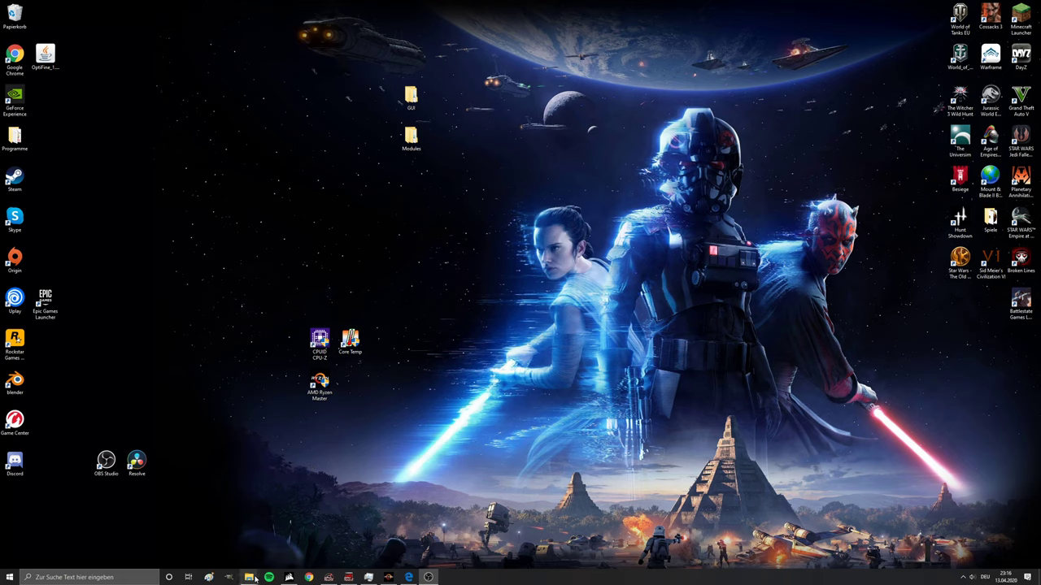
Bring back the Mount & Blade II Bannerlord folder window and place it below the desktop GUI and Modules folders
mouse_move(255, 577)
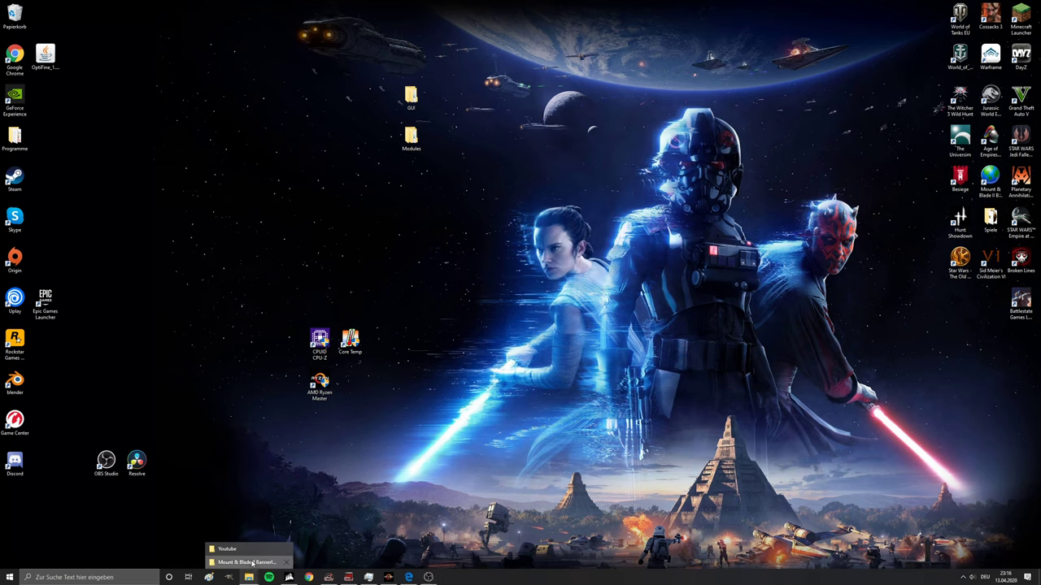
left_click(248, 561)
left_click_drag(533, 239, 577, 203)
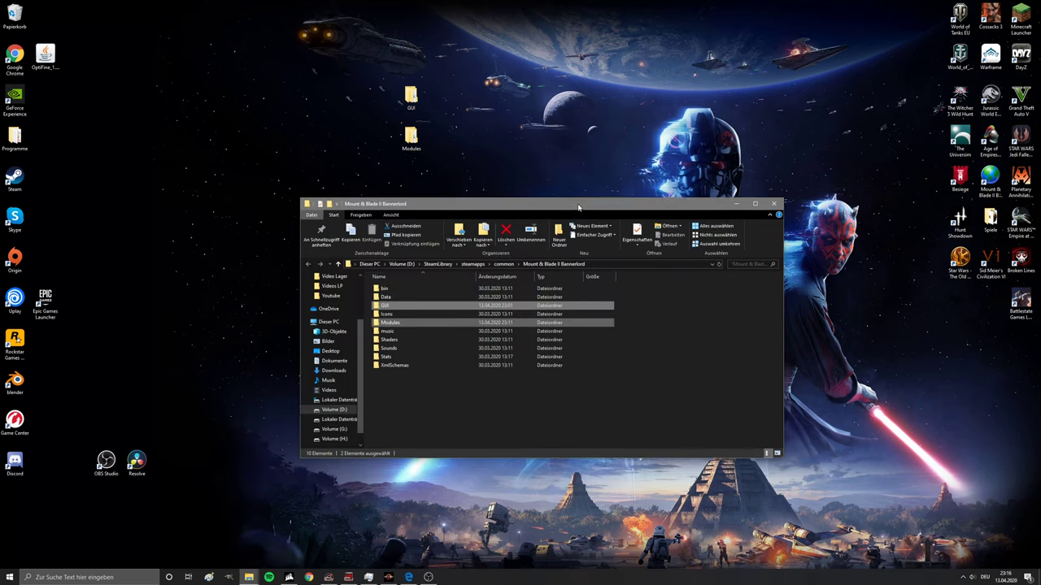
left_click(576, 124)
left_click(435, 348)
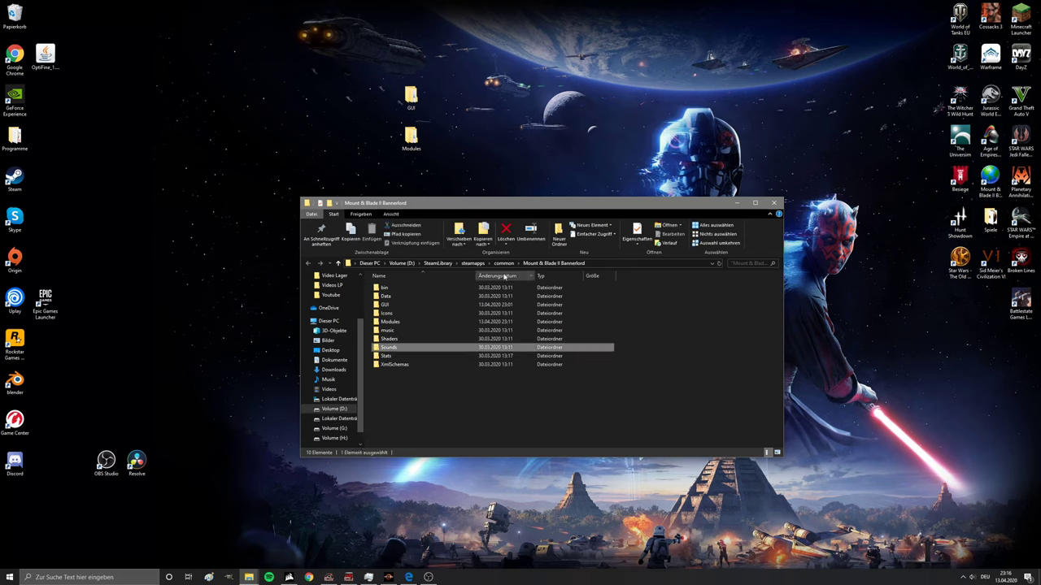
Copy the desktop GUI and Modules folders into the Mount & Blade II Bannerlord folder again, replacing the existing files
left_click(395, 166)
left_click_drag(297, 63, 431, 164)
left_click_drag(469, 66, 402, 147)
mouse_move(411, 96)
left_mouse_down()
mouse_move(634, 218)
mouse_move(661, 315)
mouse_move(647, 277)
mouse_move(416, 103)
left_mouse_up()
left_click_drag(470, 32, 383, 172)
left_click_drag(416, 98, 681, 350)
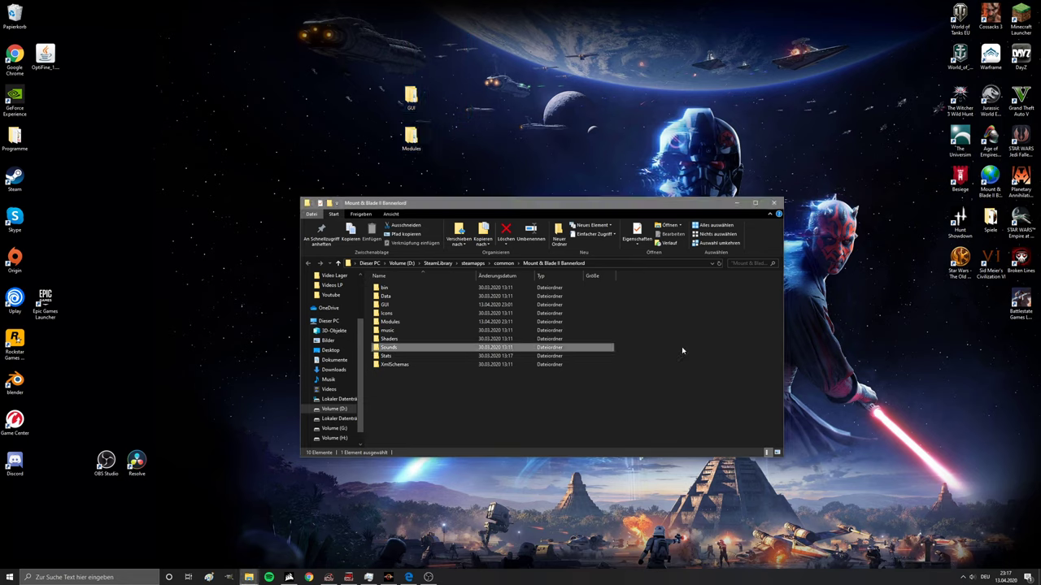
left_click(513, 234)
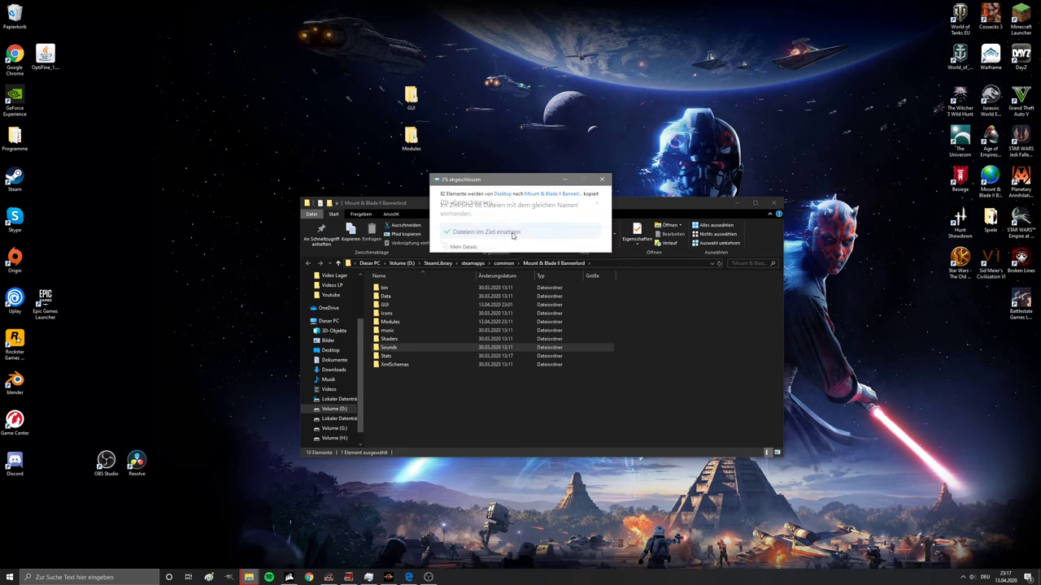
left_click(711, 193)
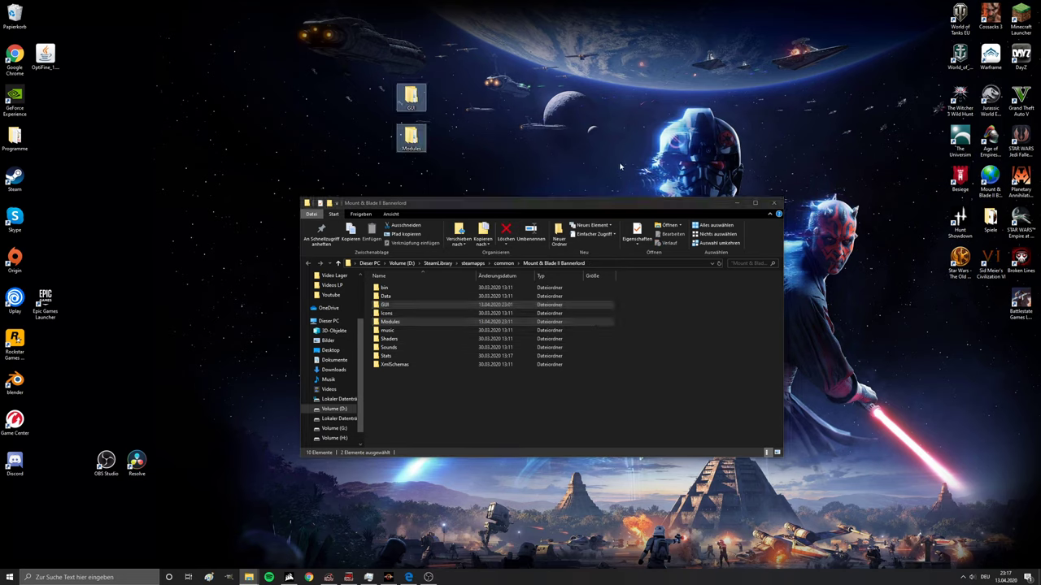
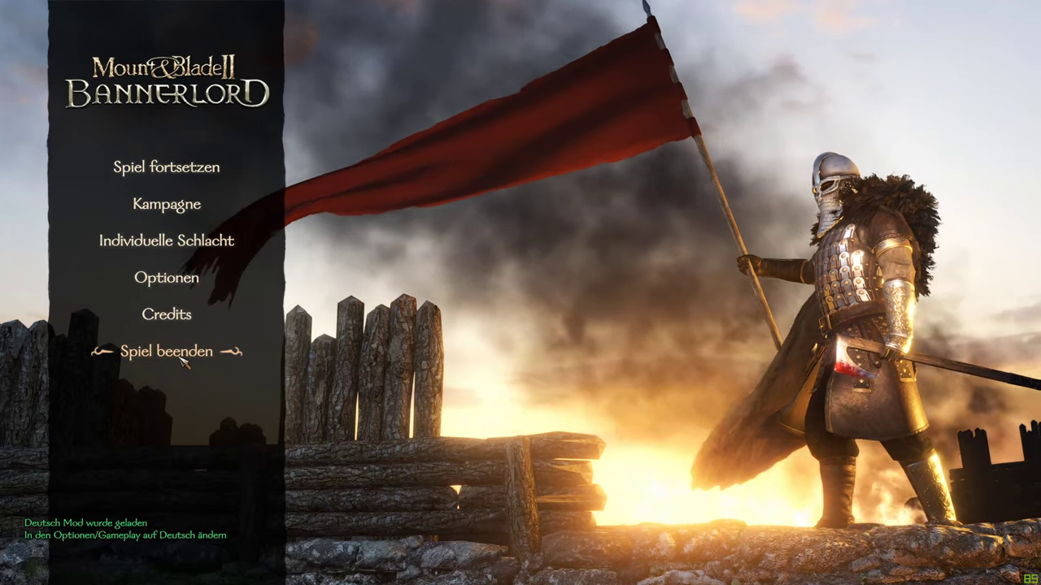
Exit the game from its German main menu back to the desktop
left_click(179, 356)
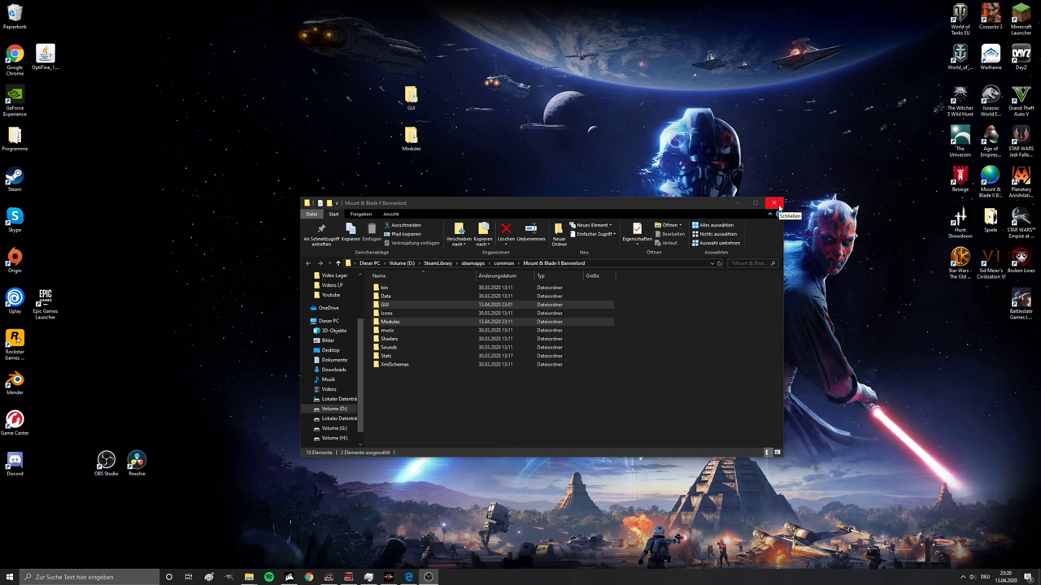
Launch Mount & Blade II: Bannerlord, check the Deutsch Mod entry in the launcher's mod list, and close the launcher
double_click(997, 191)
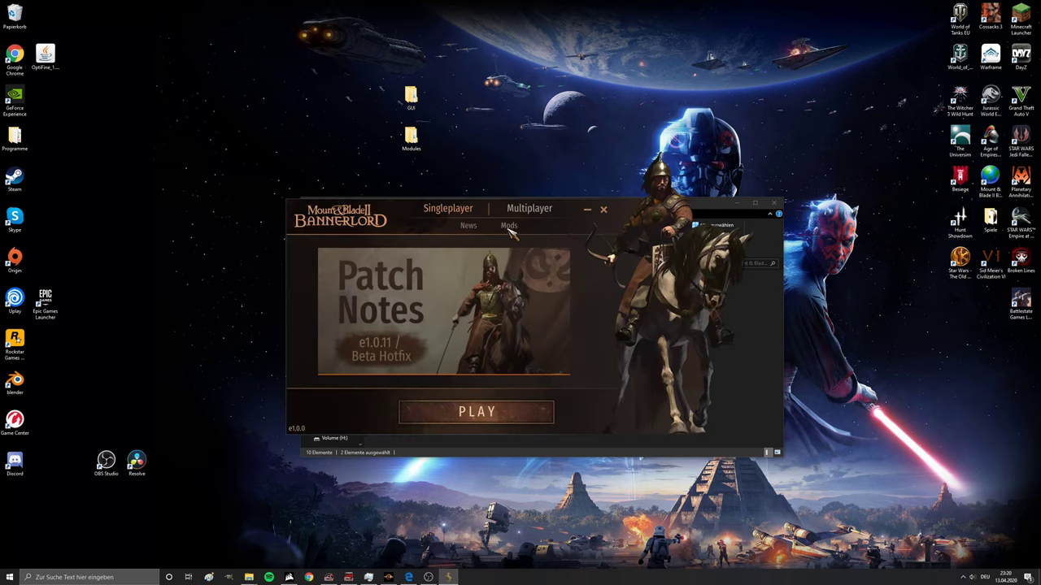
left_click(509, 227)
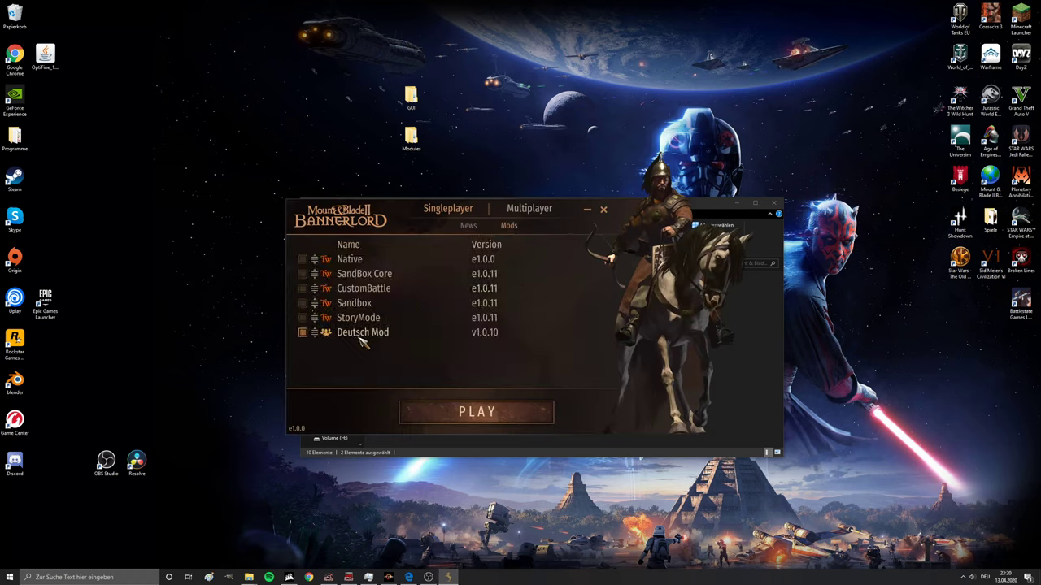
left_click(606, 212)
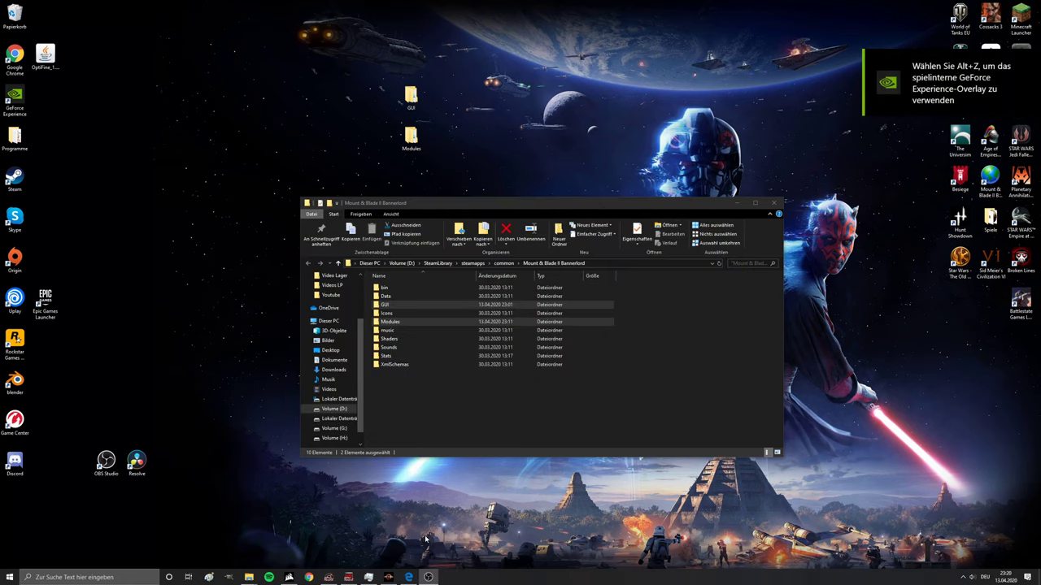
Move the Mount & Blade II Bannerlord folder window slightly lower and select its GUI and Modules folders
left_click_drag(535, 205, 523, 232)
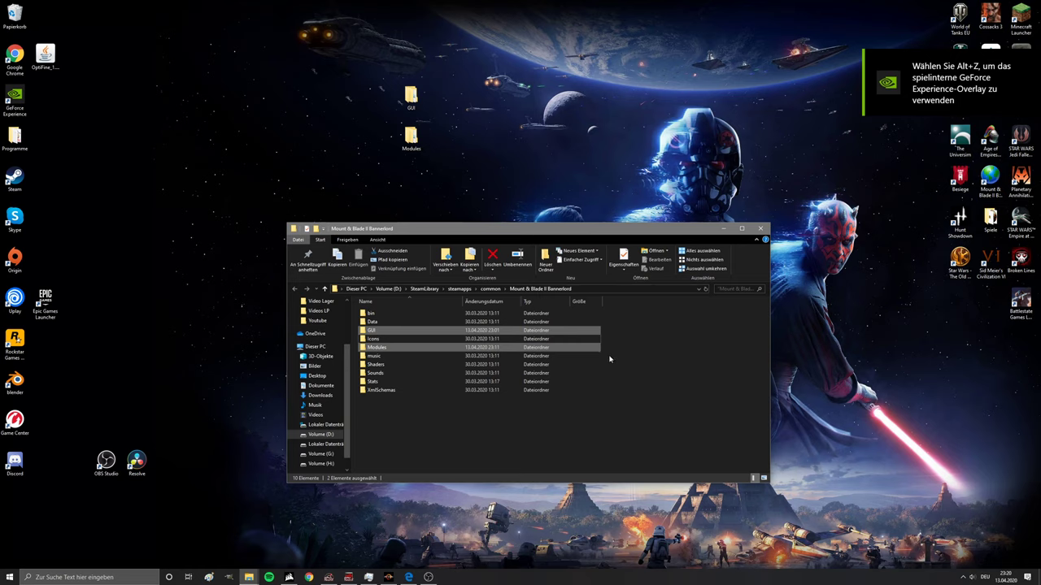
left_click(397, 414)
left_click(398, 390)
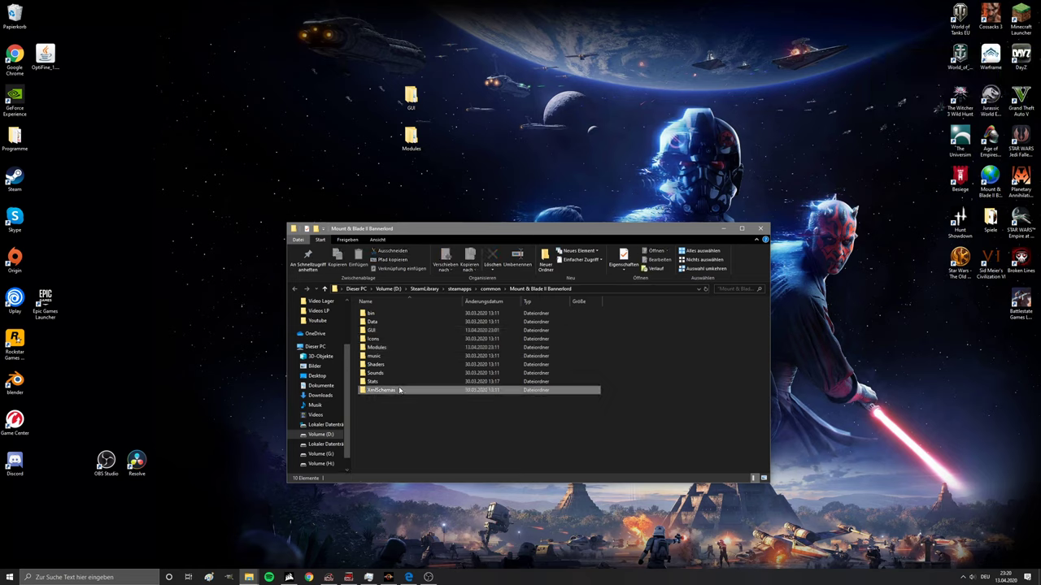
left_click(386, 349)
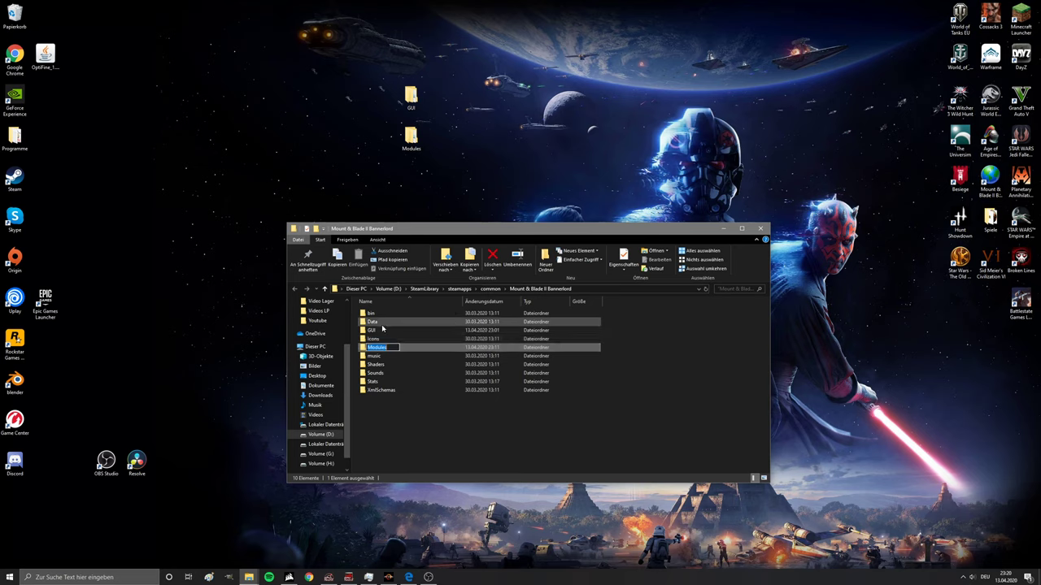
left_click(386, 348, "ctrl")
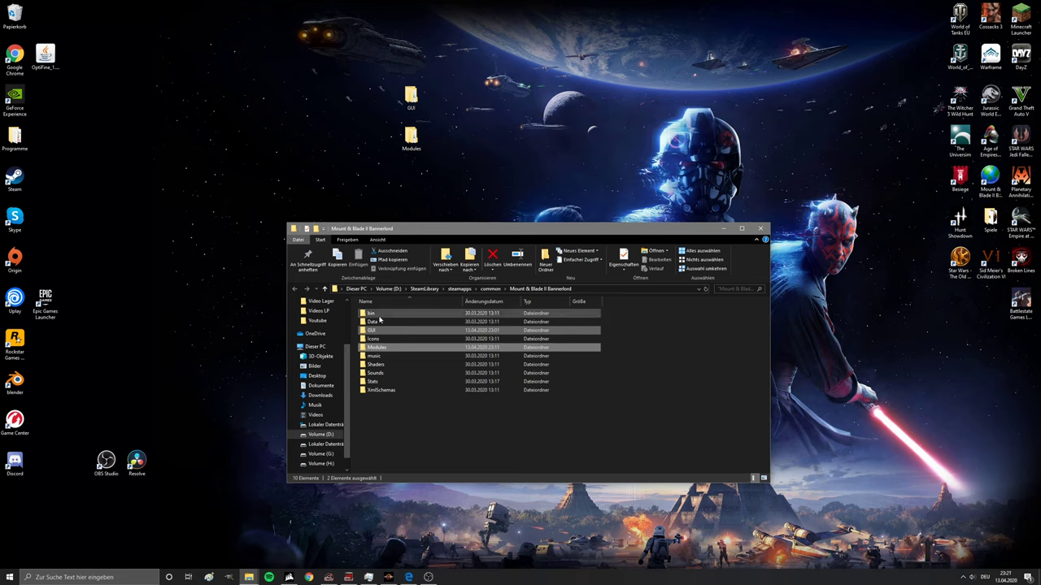
left_click(406, 314)
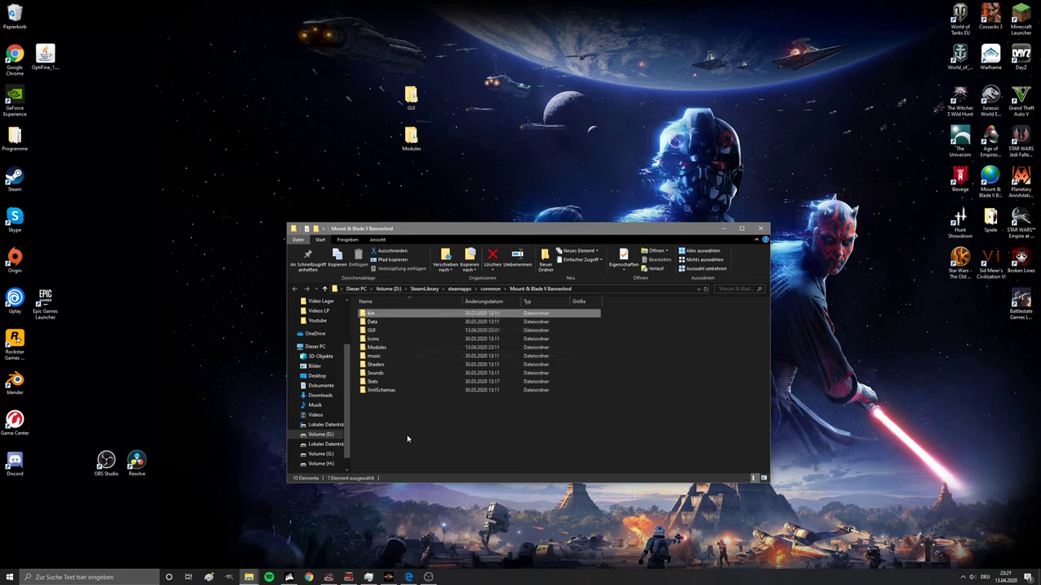
left_click(372, 322)
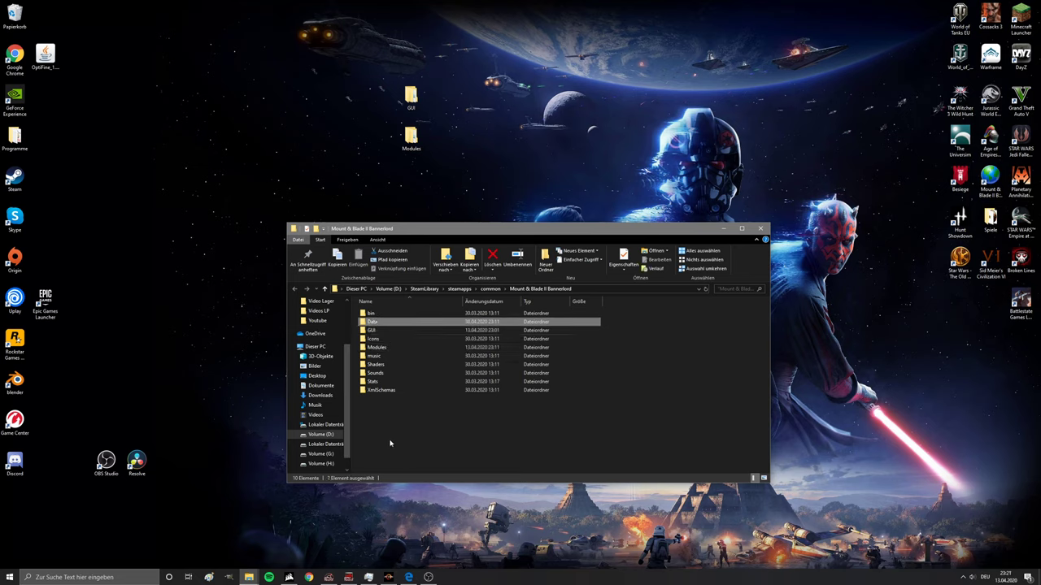
left_click(382, 331)
left_click(382, 347, "ctrl")
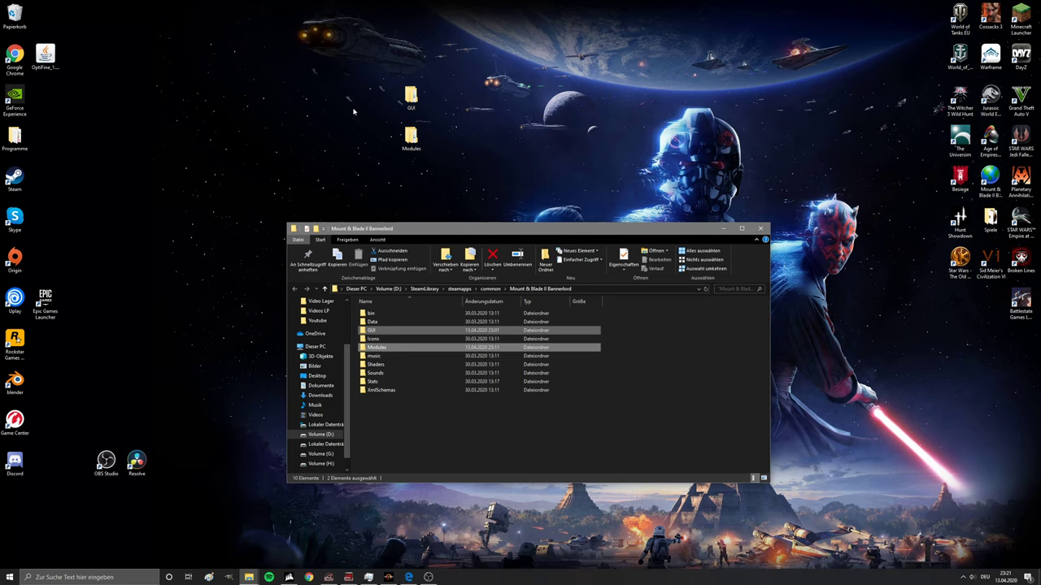
Copy the desktop GUI and Modules folders into the Mount & Blade II Bannerlord folder, replacing the existing files
left_click_drag(445, 158, 661, 372)
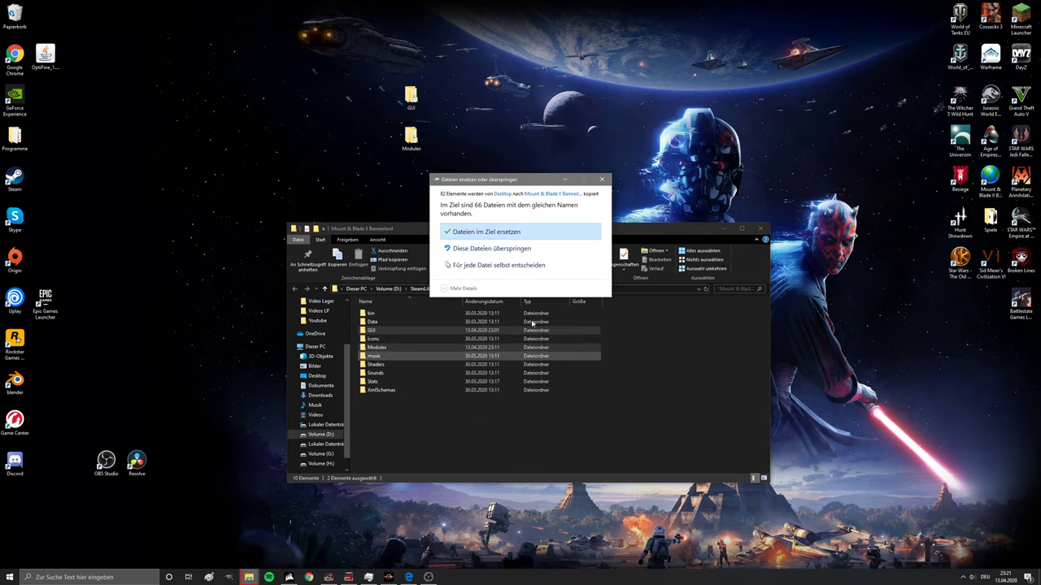
left_click(486, 233)
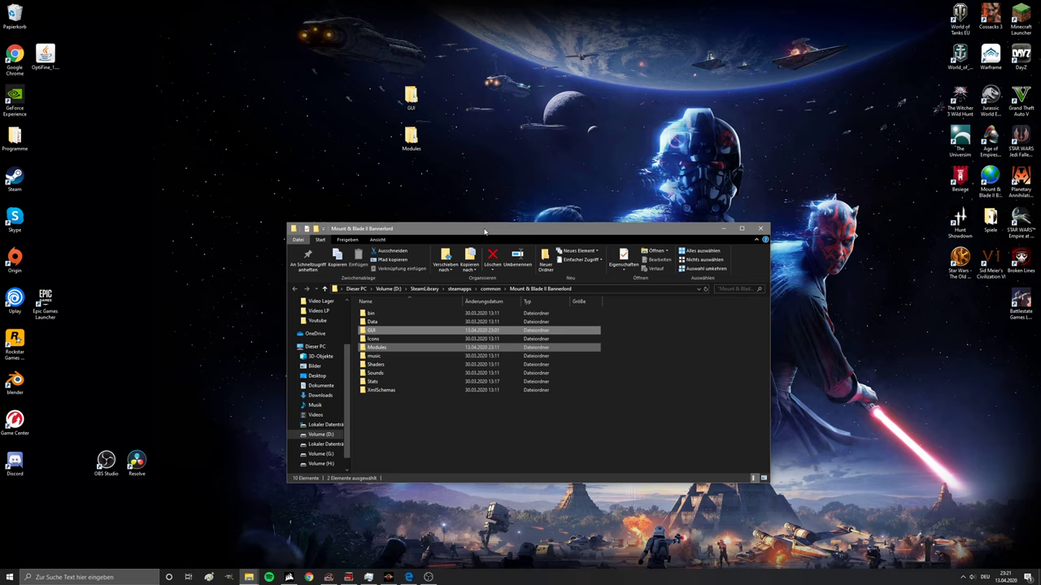
left_click(537, 218)
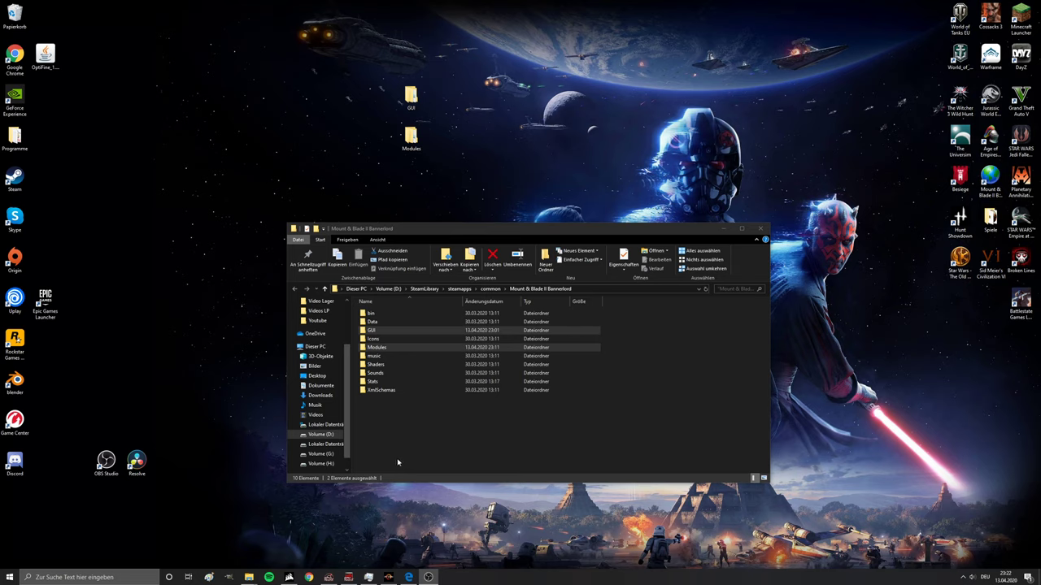
Repeat the copy of both desktop mod folders into the game's installation folder, overwriting the files with the same names
left_click(380, 356)
left_click(389, 316)
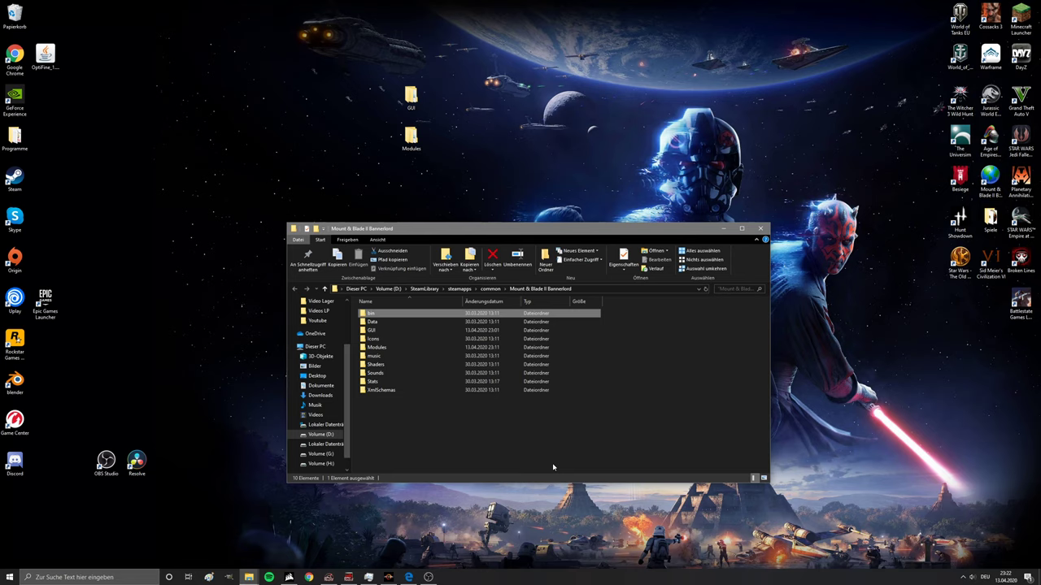
left_click_drag(361, 74, 431, 173)
left_click_drag(422, 106, 681, 352)
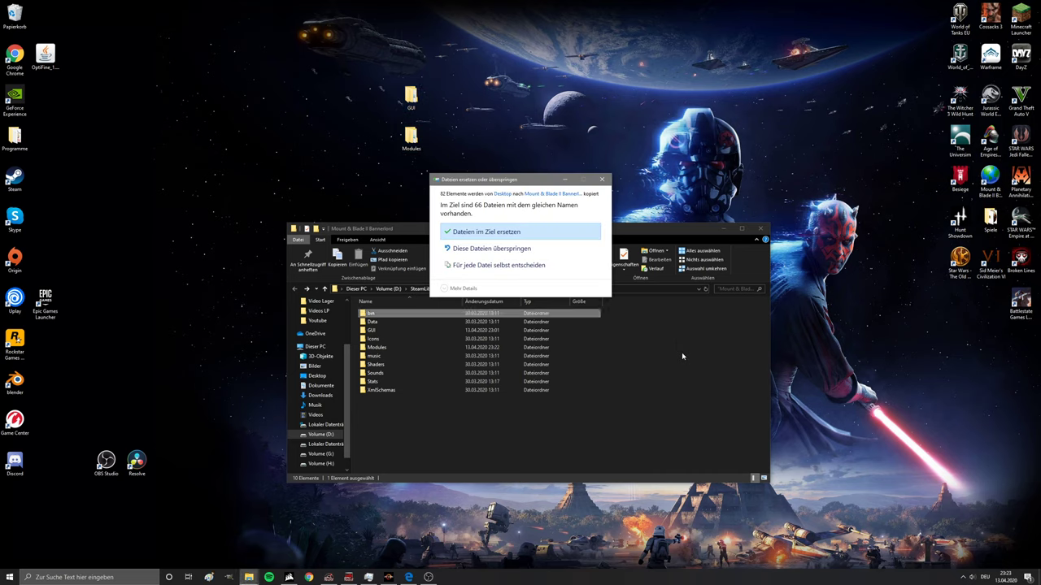
left_click(499, 233)
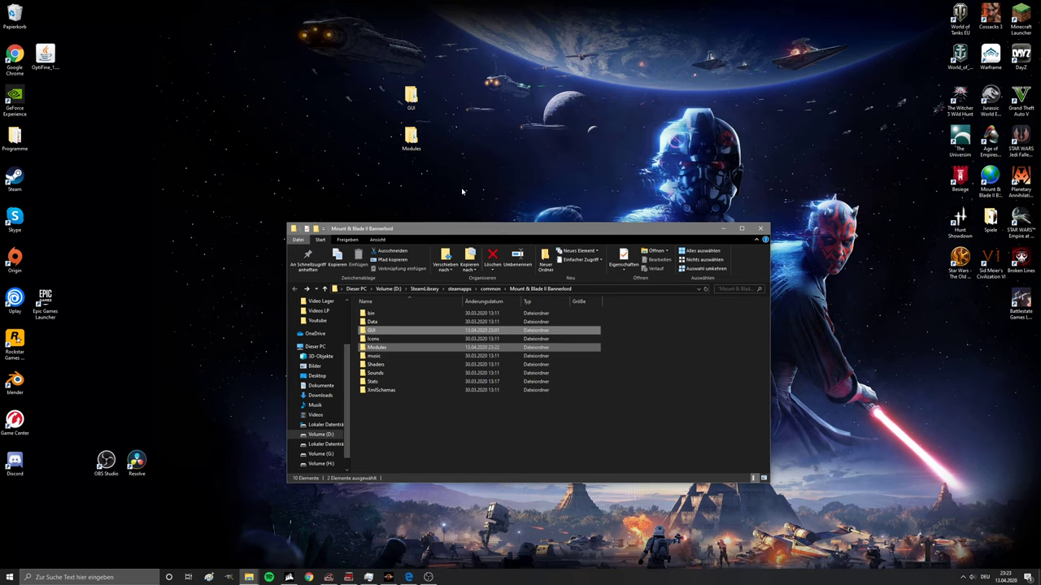
Try to copy the desktop GUI and Modules folders onto the GUI subfolder of the game directory
left_click(413, 98)
left_click(412, 138, "ctrl")
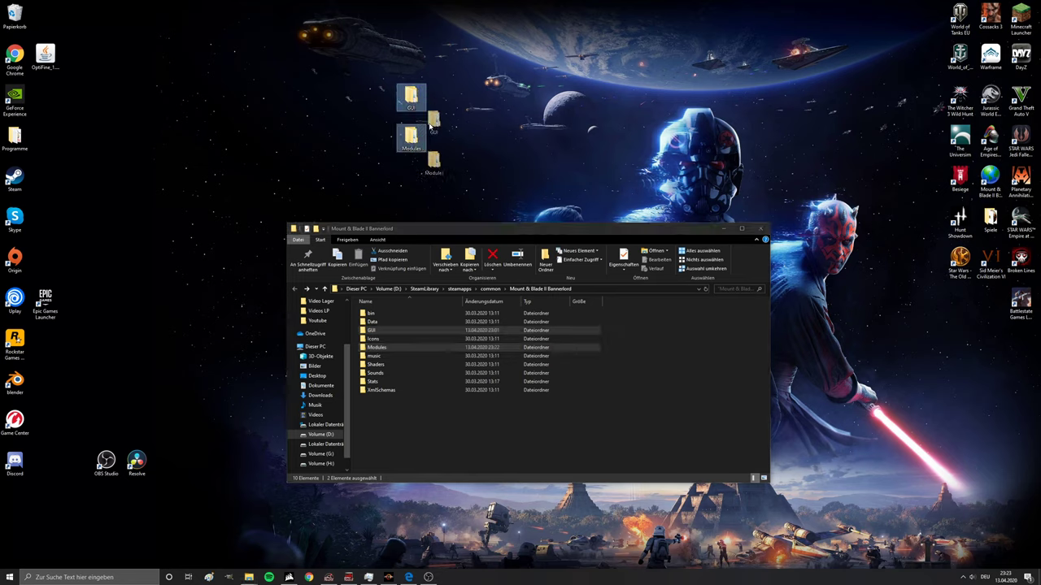
left_click_drag(413, 138, 383, 326)
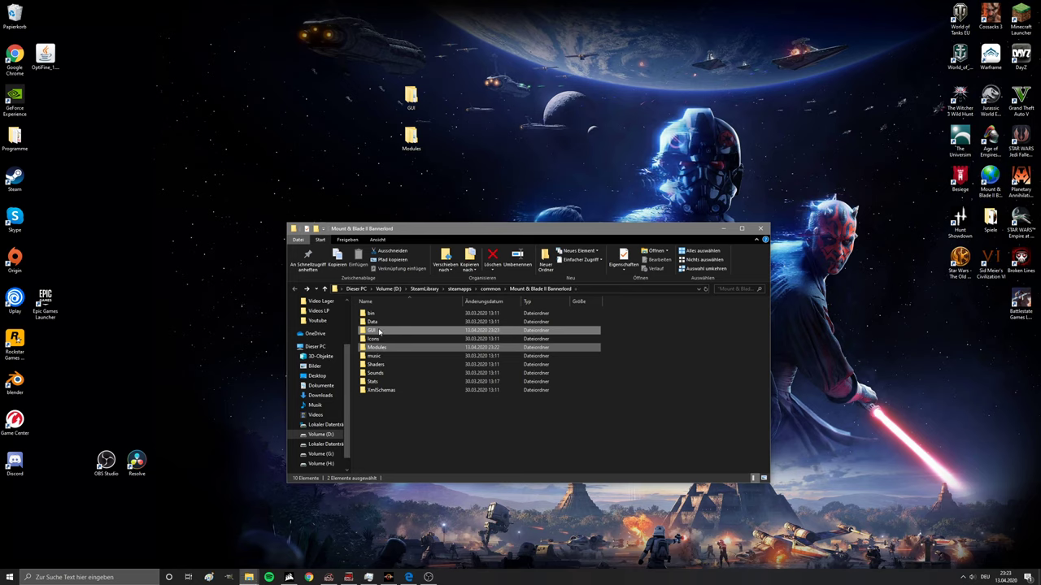
Remove the misplaced GUI and Modules copies from inside the game's GUI folder and return to the Bannerlord folder
double_click(381, 330)
left_click(381, 325)
left_click(386, 342, "ctrl")
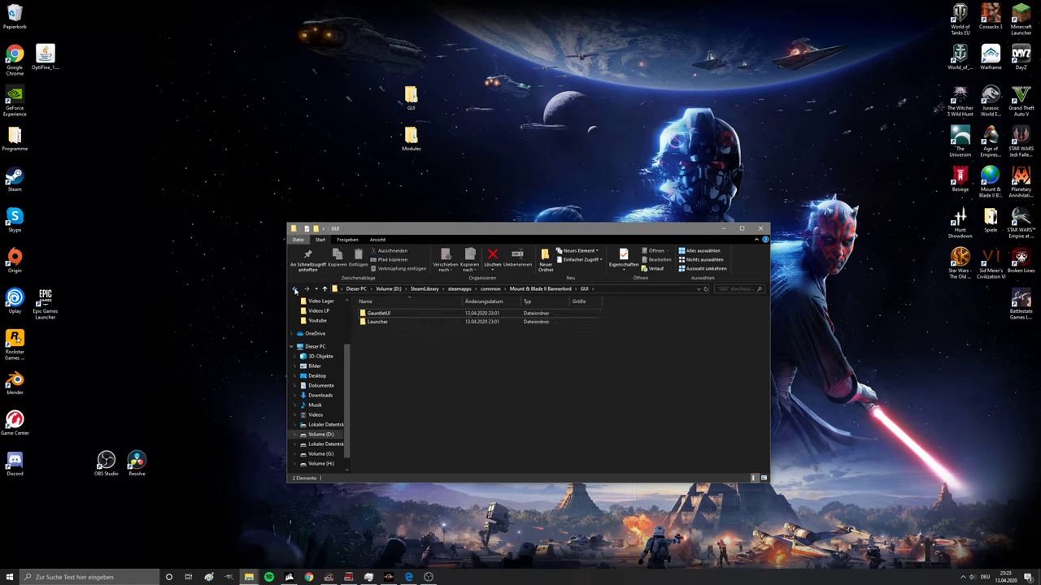
left_click(294, 289)
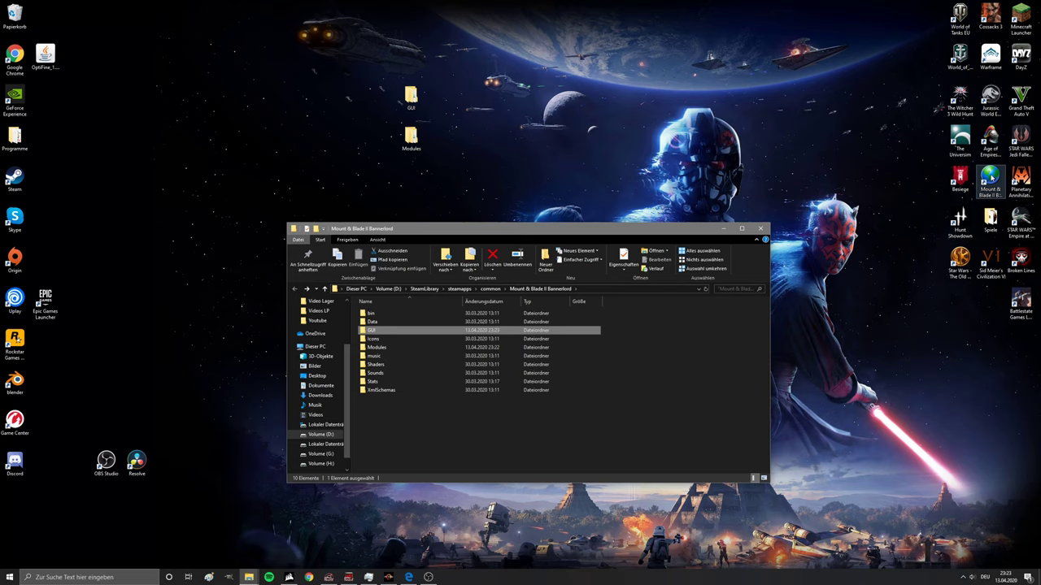
Copy the desktop GUI and Modules folders directly into the Mount & Blade II Bannerlord folder and replace the files there
left_click_drag(364, 48, 476, 187)
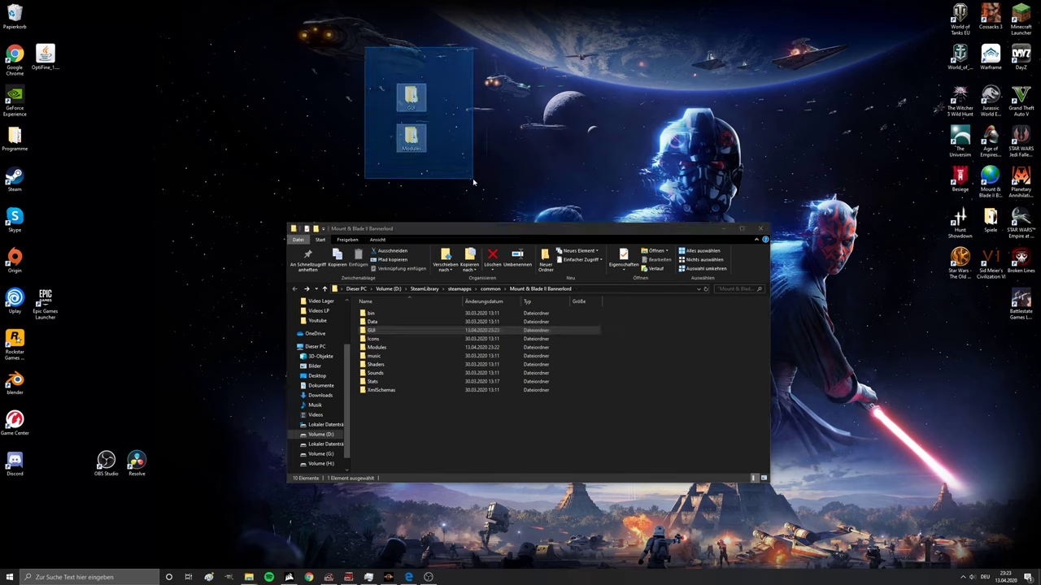
left_click_drag(415, 98, 731, 333)
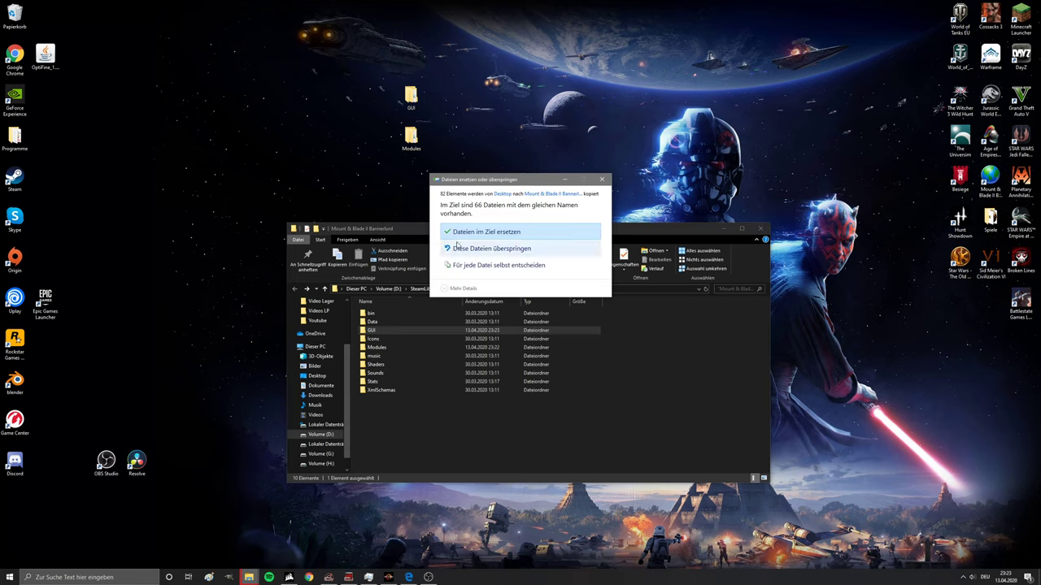
left_click(473, 234)
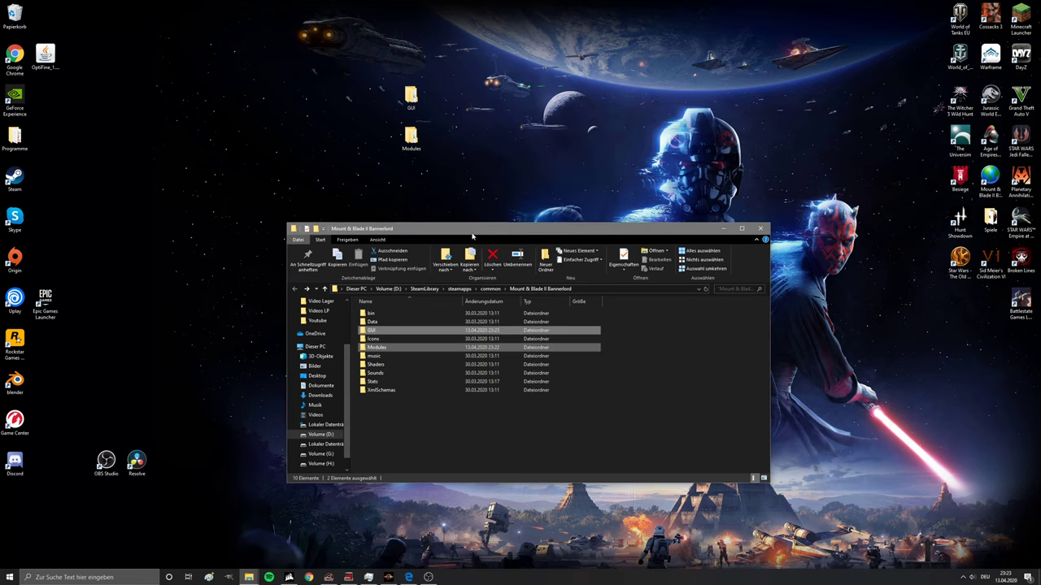
right_click(384, 332)
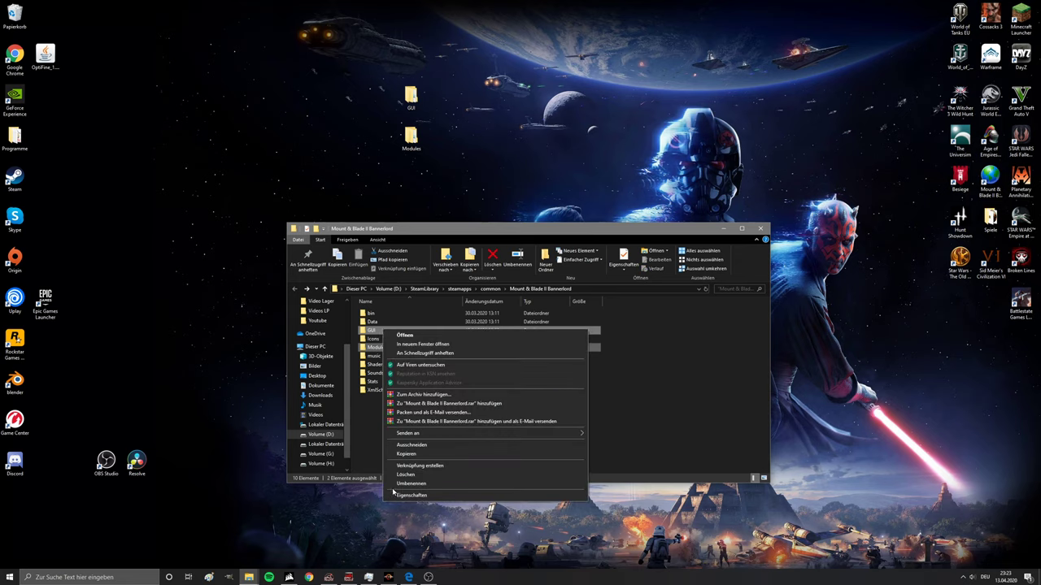
left_click(477, 194)
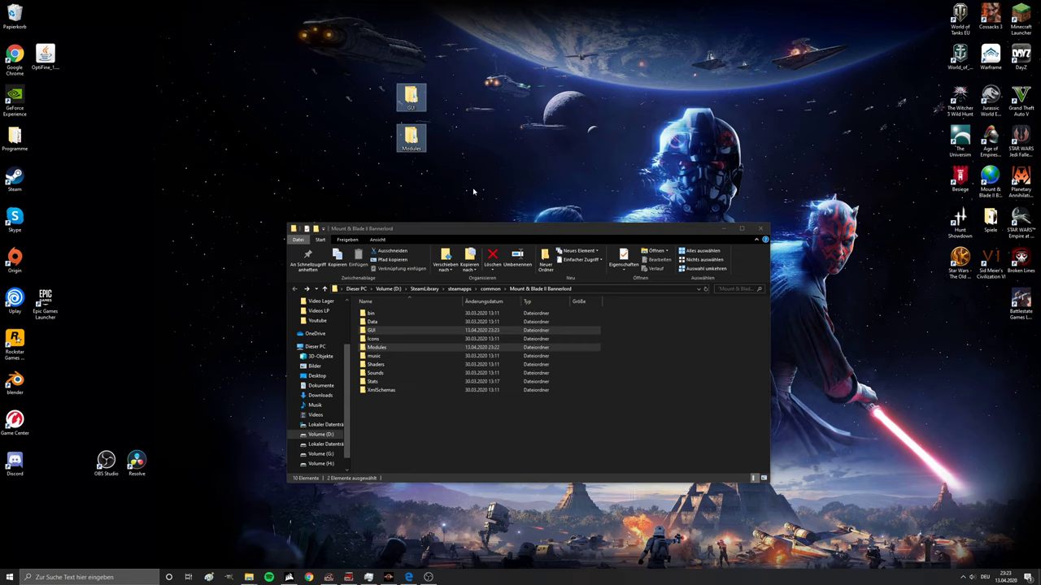
left_click_drag(370, 79, 432, 120)
left_click(377, 317)
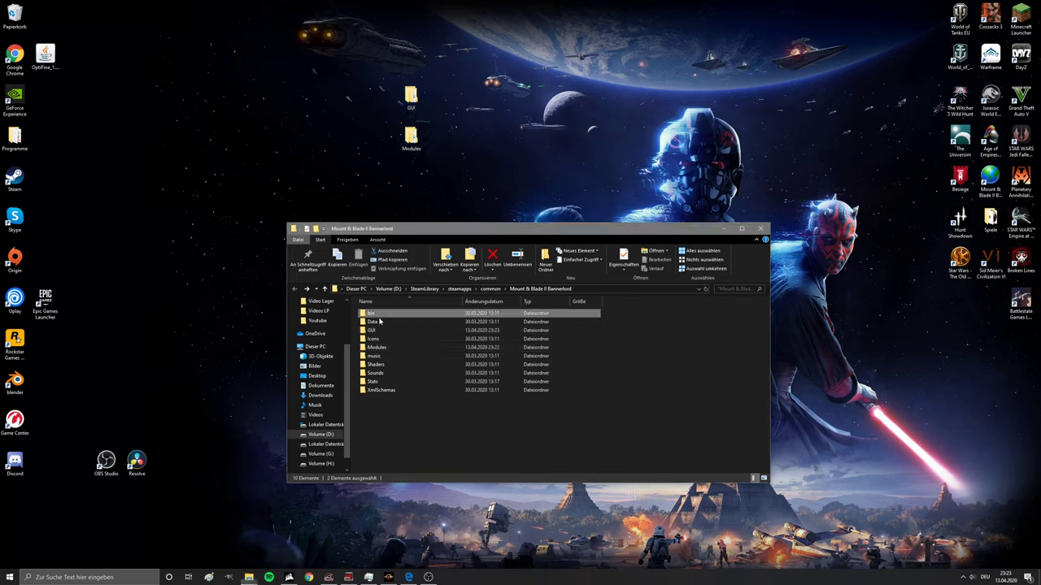
left_click(379, 322)
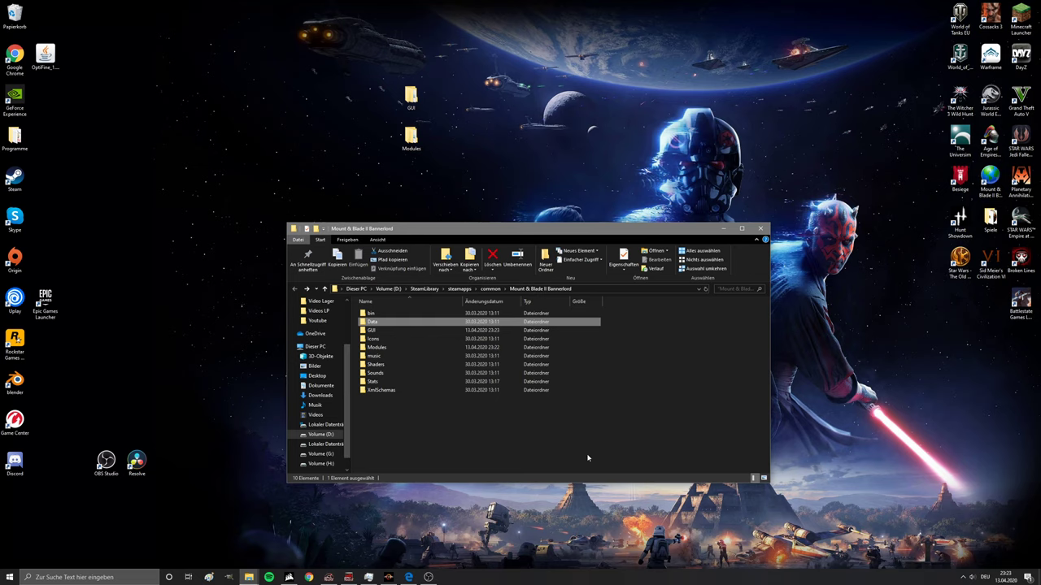
Switch to the Edge browser and review the German translation's Nexus Mods file list and its File-Upload.net download page
left_click(409, 577)
left_click(355, 397)
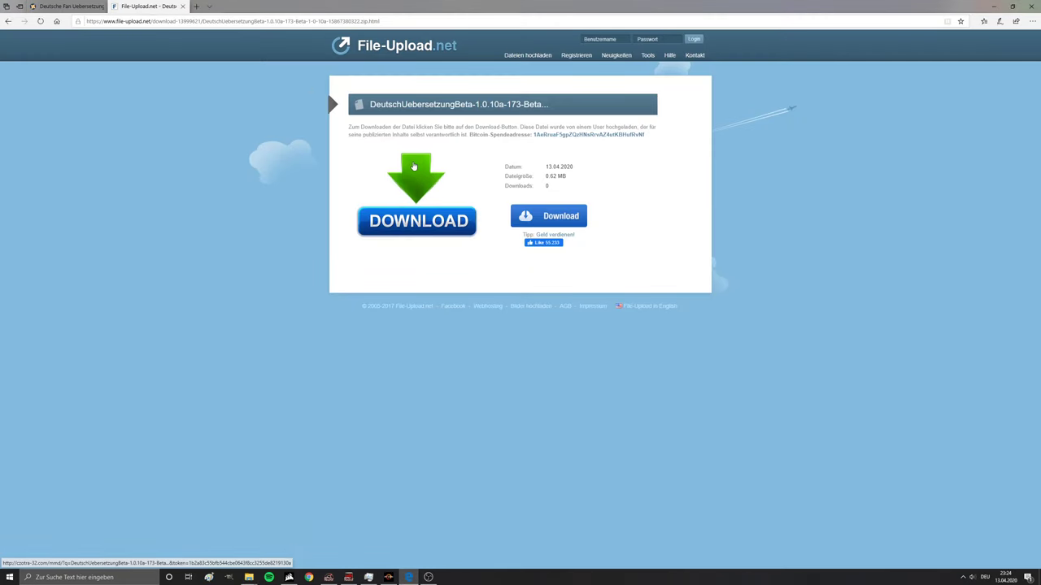
left_click(65, 6)
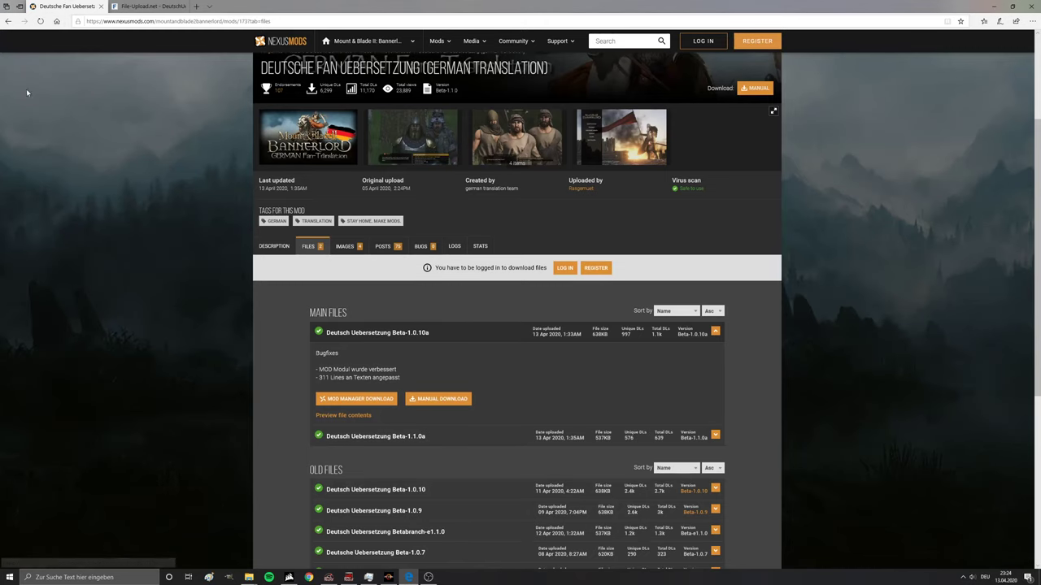
scroll(522, 206, "down", 6)
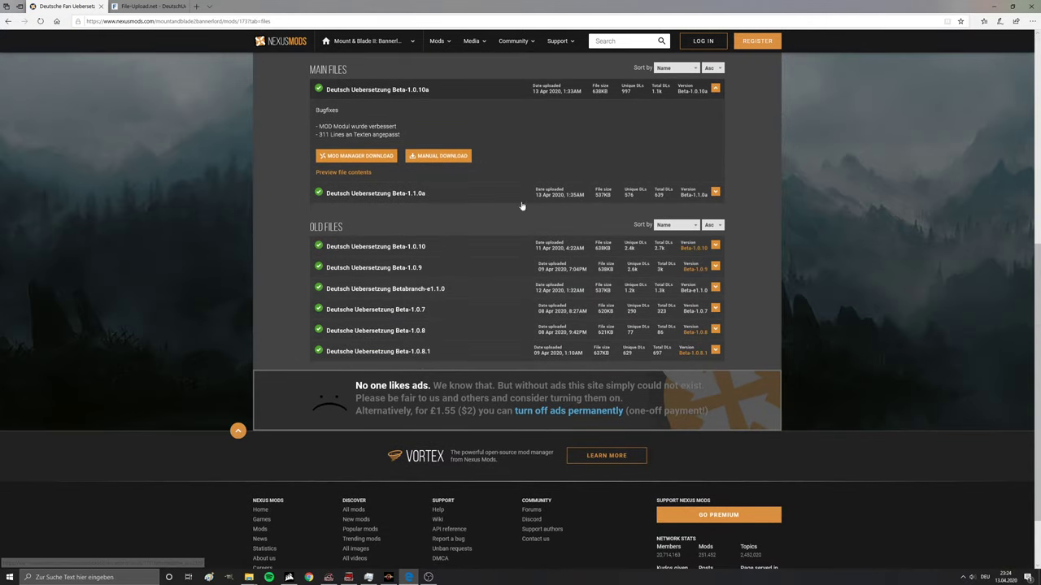
scroll(593, 309, "up", 5)
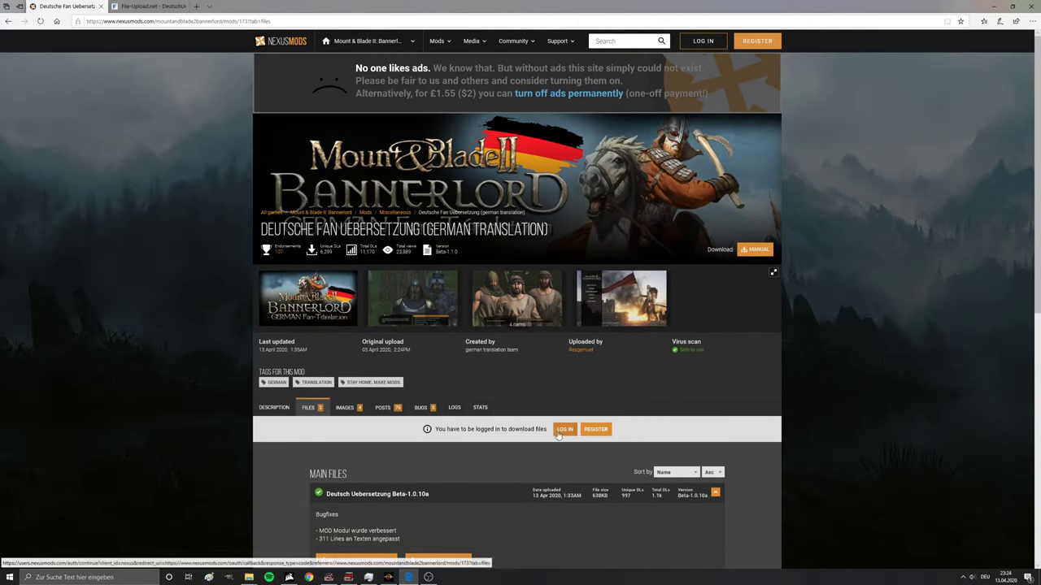
scroll(558, 435, "down", 5)
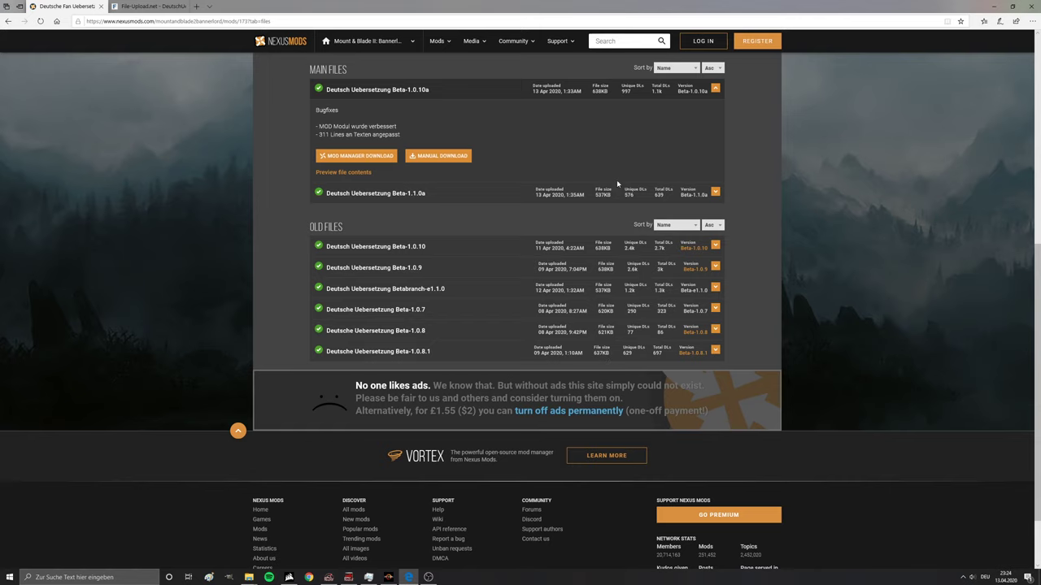
scroll(617, 184, "up", 3)
left_click(150, 5)
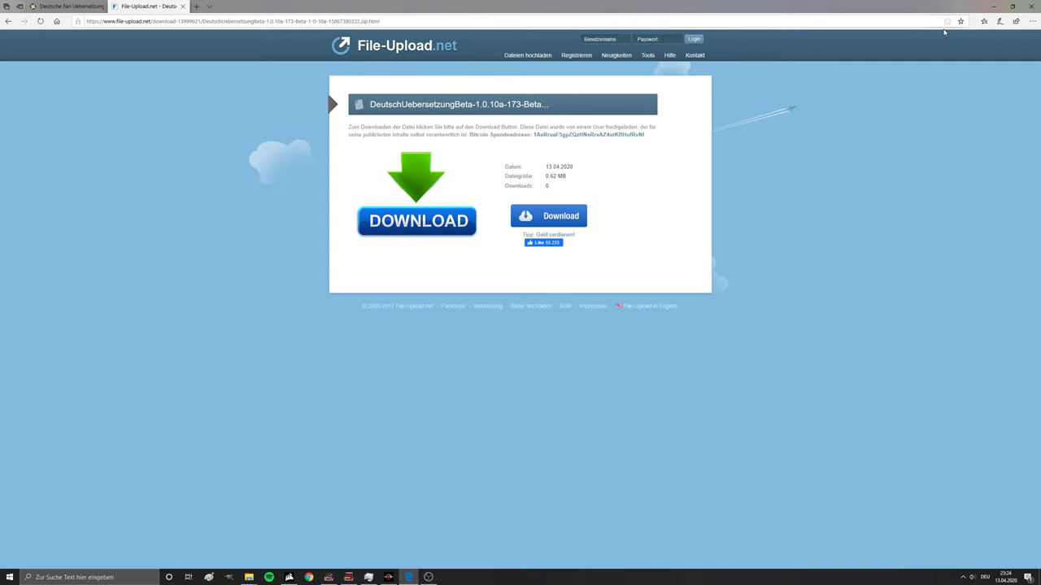
Minimize the browser and shift the Mount & Blade II Bannerlord folder window slightly on the desktop
left_click(992, 5)
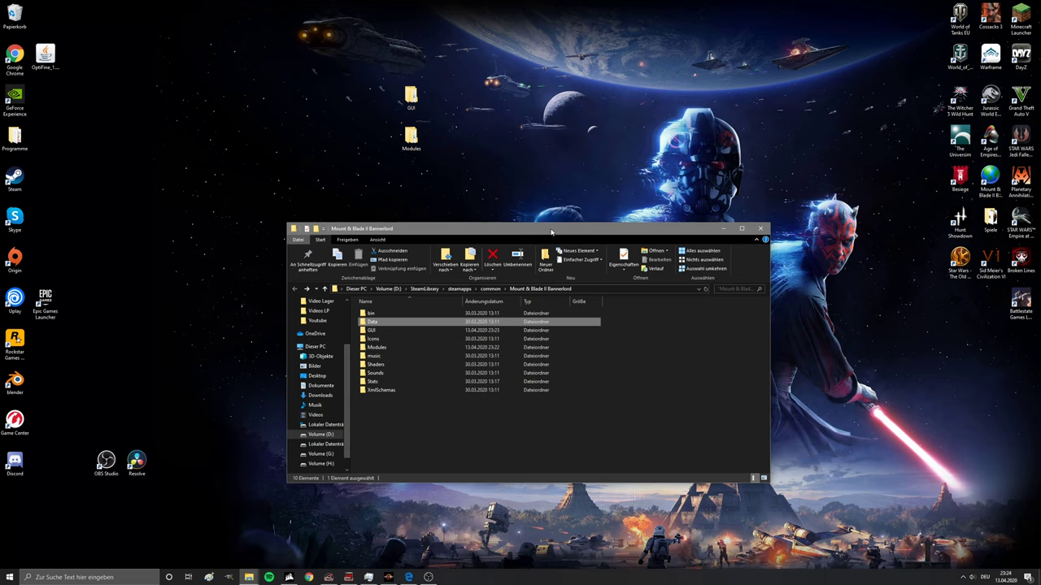
left_click_drag(552, 232, 579, 218)
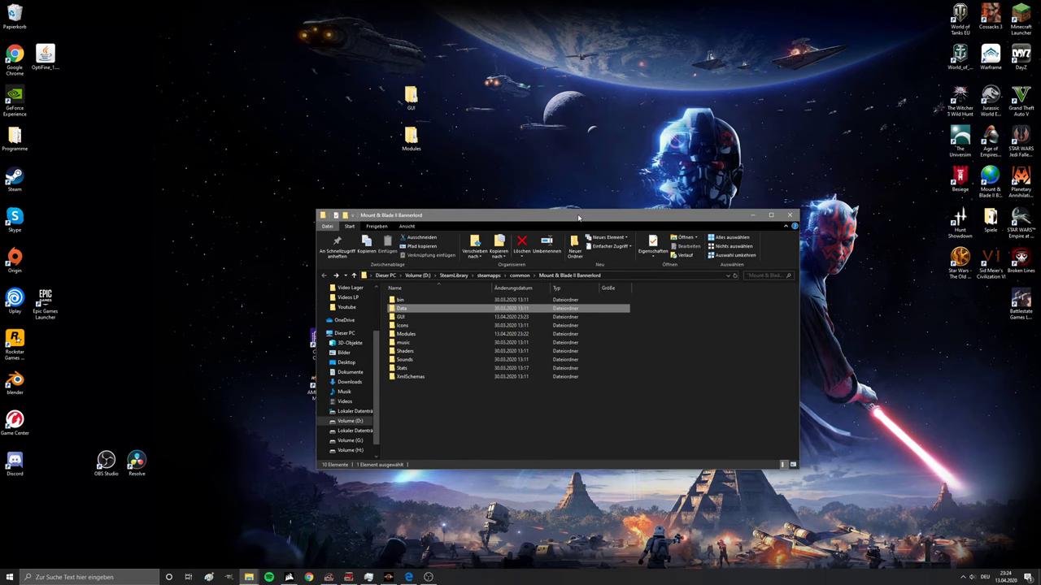